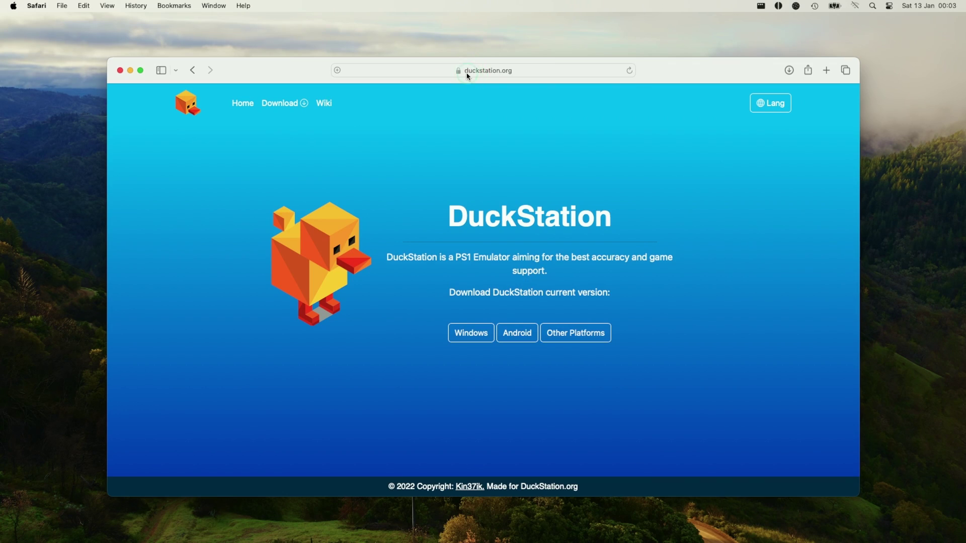
# Open the latest DuckStation release page on GitHub from the DuckStation website's download options for other platforms.
pyautogui.click(467, 75)
pyautogui.click(261, 172)
pyautogui.moveTo(408, 259); pyautogui.dragTo(612, 289)
pyautogui.click(604, 297)
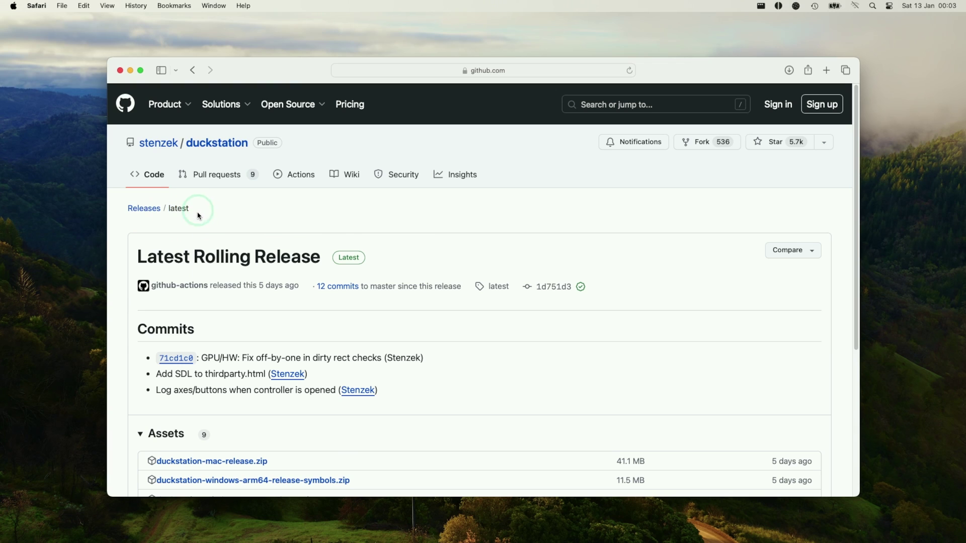
# Download duckstation-mac-release.zip from the Latest Rolling Release assets and minimize the browser window.
pyautogui.moveTo(139, 257); pyautogui.dragTo(294, 257)
pyautogui.click(307, 256)
pyautogui.scroll(-2, 308, 259)
pyautogui.scroll(-5, 260, 246)
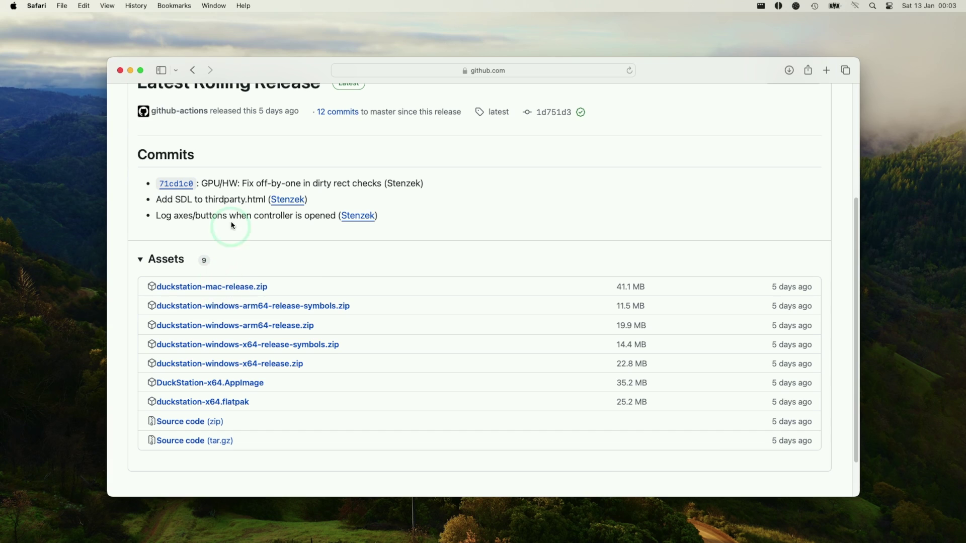
pyautogui.moveTo(255, 108); pyautogui.dragTo(299, 112)
pyautogui.click(304, 115)
pyautogui.scroll(-3, 166, 245)
pyautogui.moveTo(145, 241); pyautogui.dragTo(239, 236)
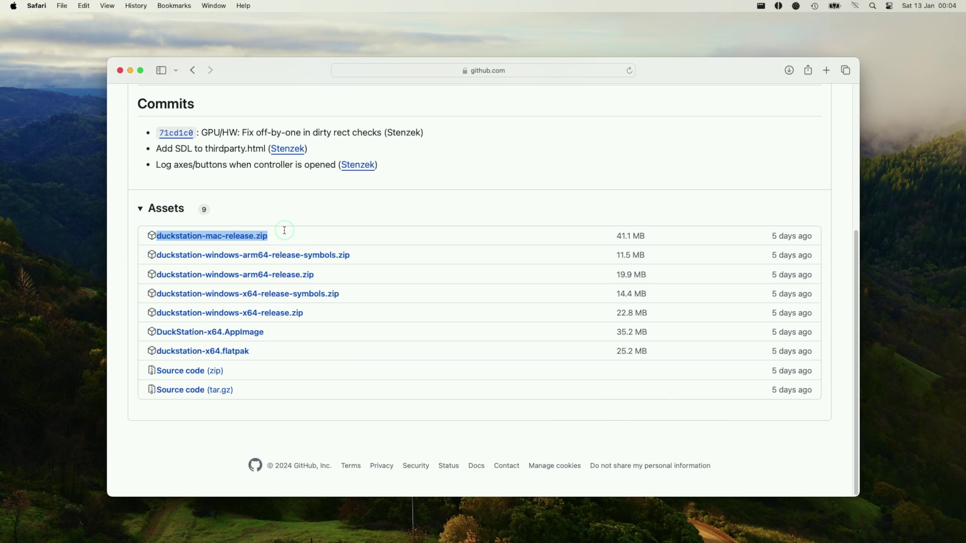
pyautogui.click(244, 243)
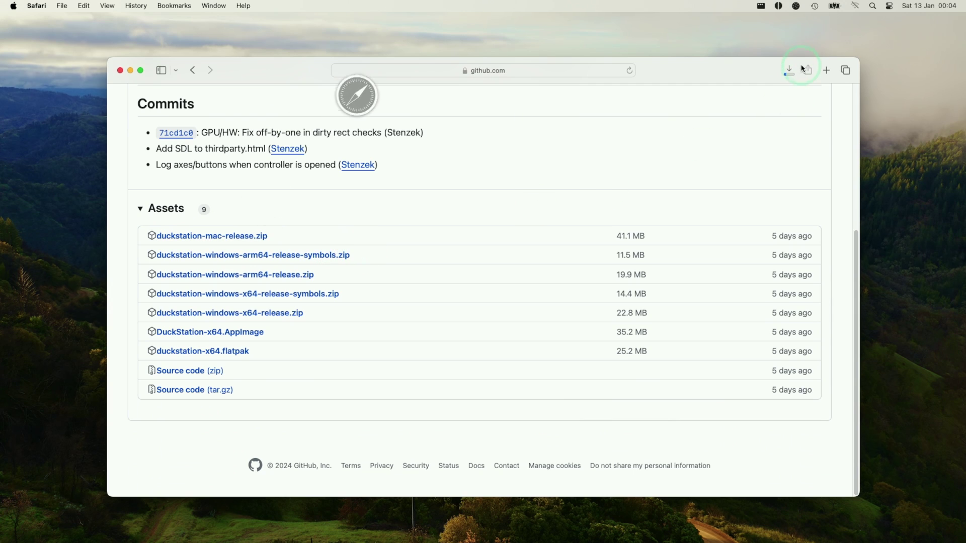
pyautogui.click(130, 72)
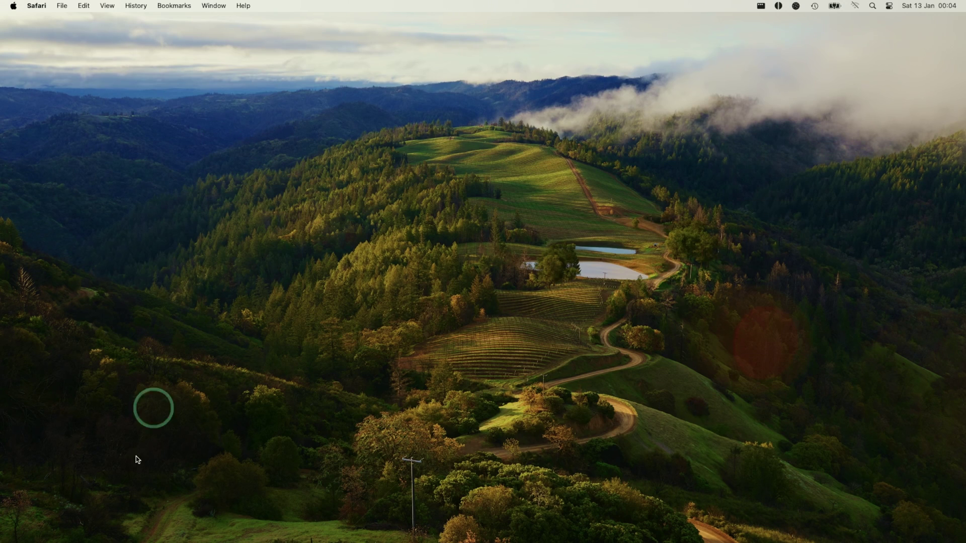
# Switch to Finder and extract duckstation-mac-release.zip in the Downloads folder.
pyautogui.moveTo(56, 537)
pyautogui.click(34, 524)
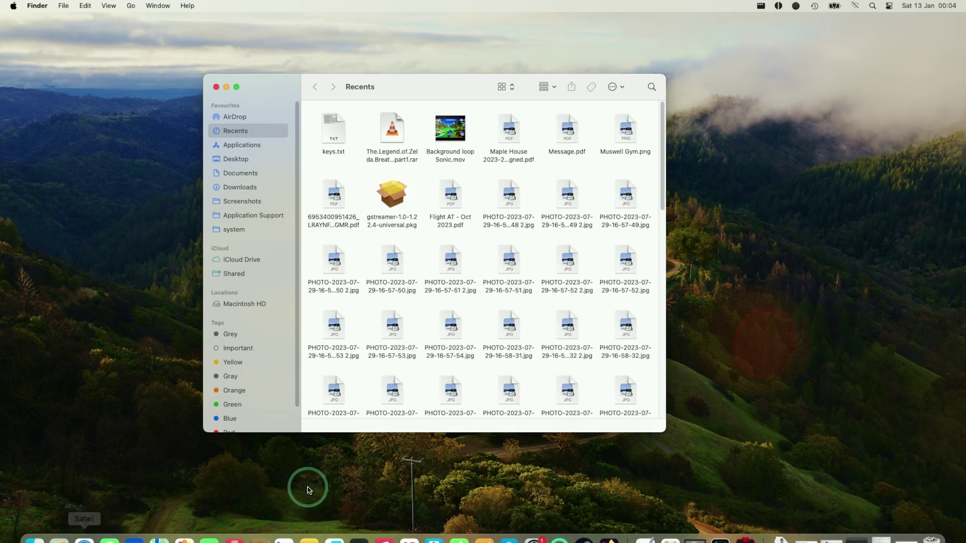
pyautogui.click(248, 185)
pyautogui.click(361, 126)
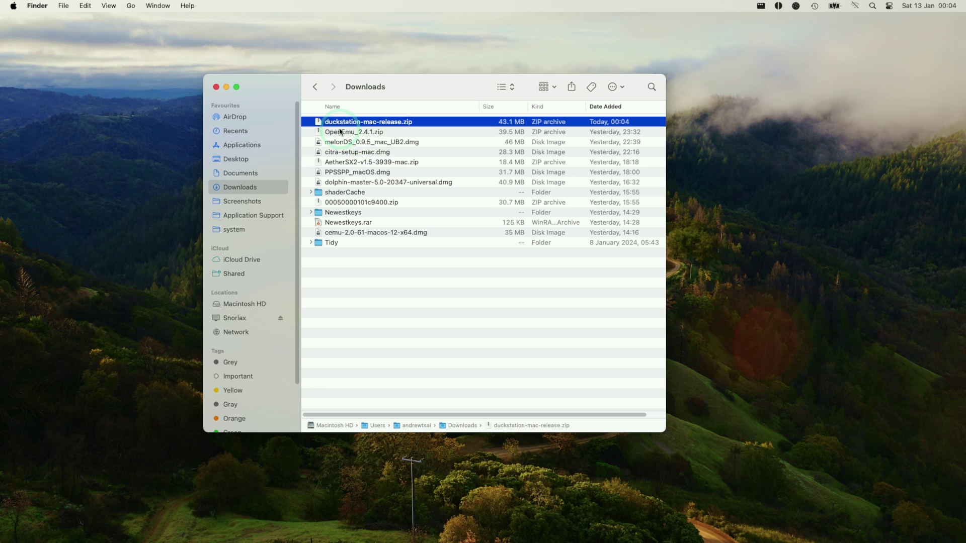
pyautogui.doubleClick(416, 123)
# Move the extracted DuckStation application into the Applications folder and show it there.
pyautogui.click(340, 124)
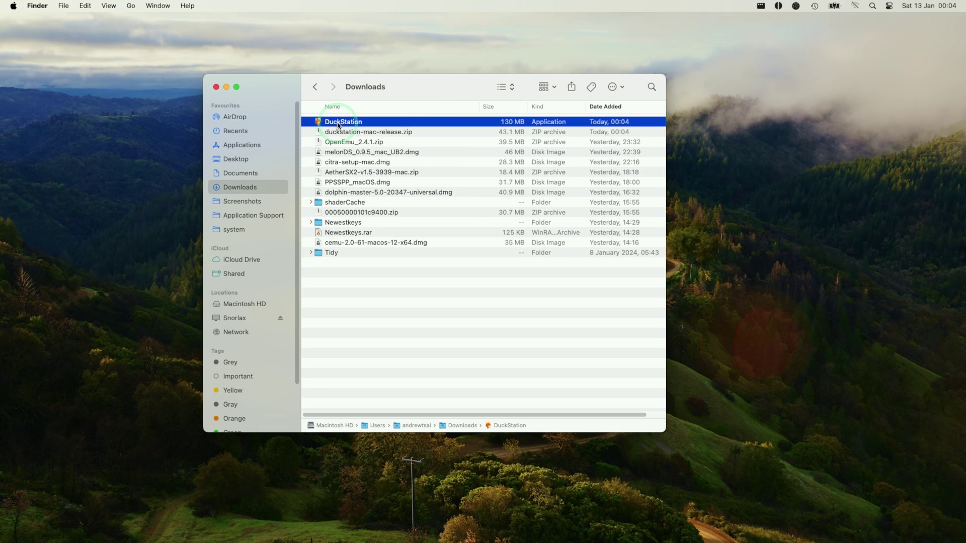
pyautogui.moveTo(326, 128); pyautogui.dragTo(241, 145)
pyautogui.click(241, 146)
pyautogui.scroll(3, 350, 156)
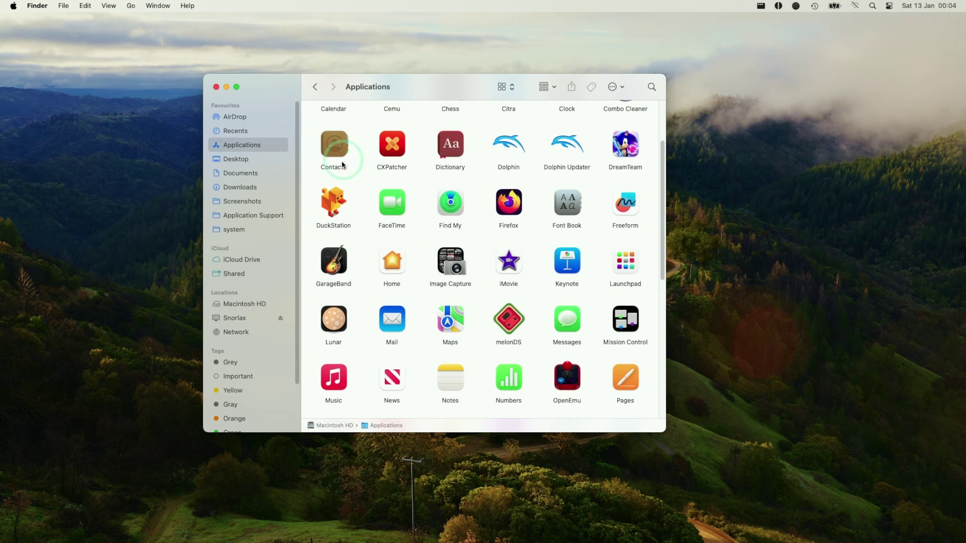
# Launch DuckStation from the Applications folder, overriding the macOS block on unverified software.
pyautogui.moveTo(342, 200); pyautogui.dragTo(345, 203)
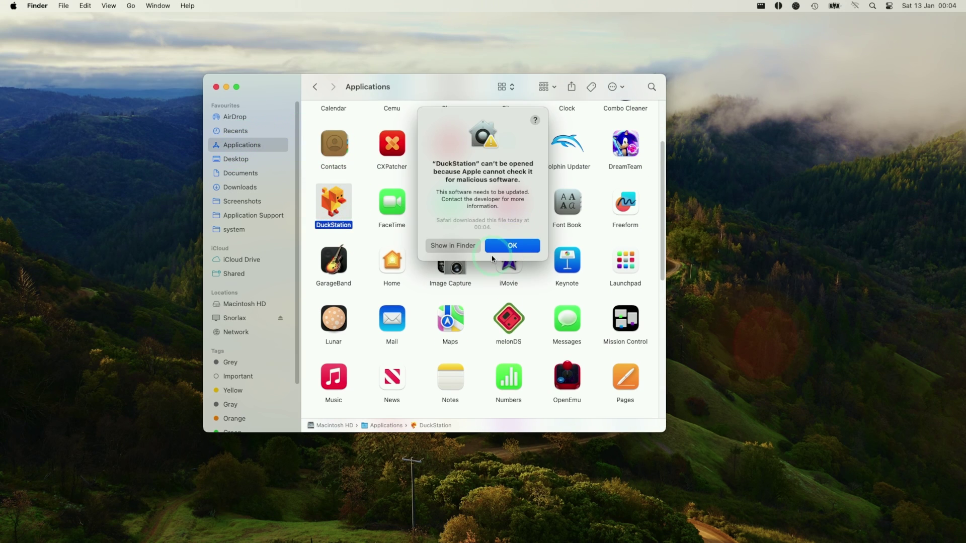
pyautogui.click(510, 245)
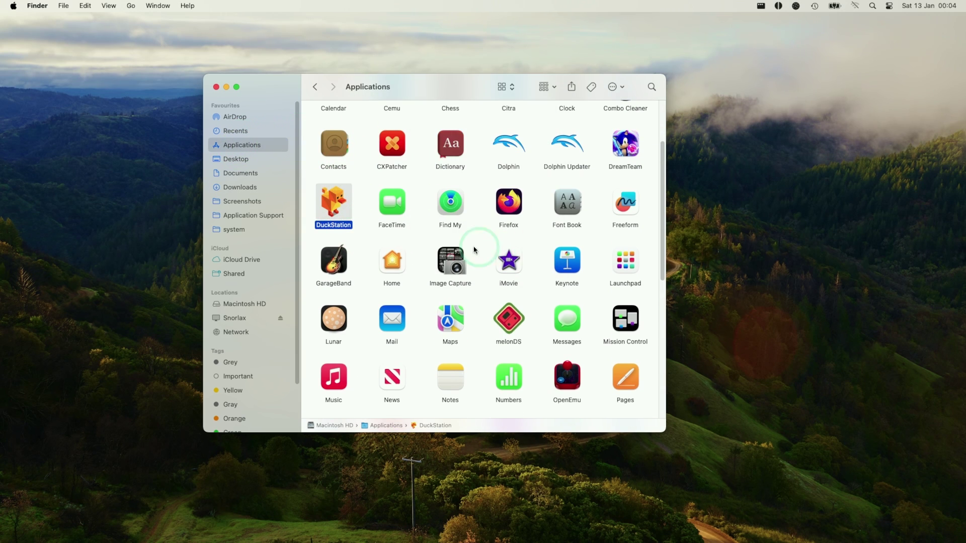
pyautogui.rightClick(330, 210)
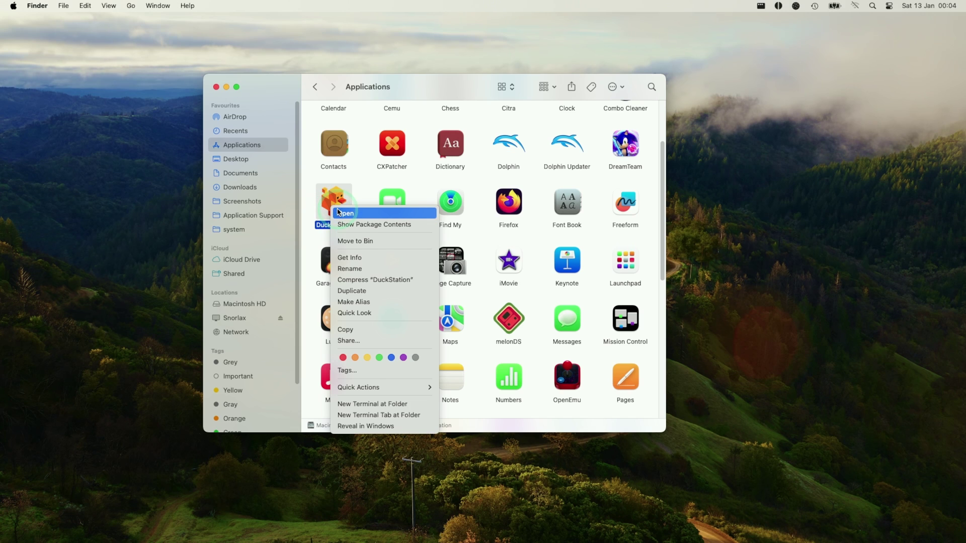
pyautogui.click(340, 213)
pyautogui.click(484, 237)
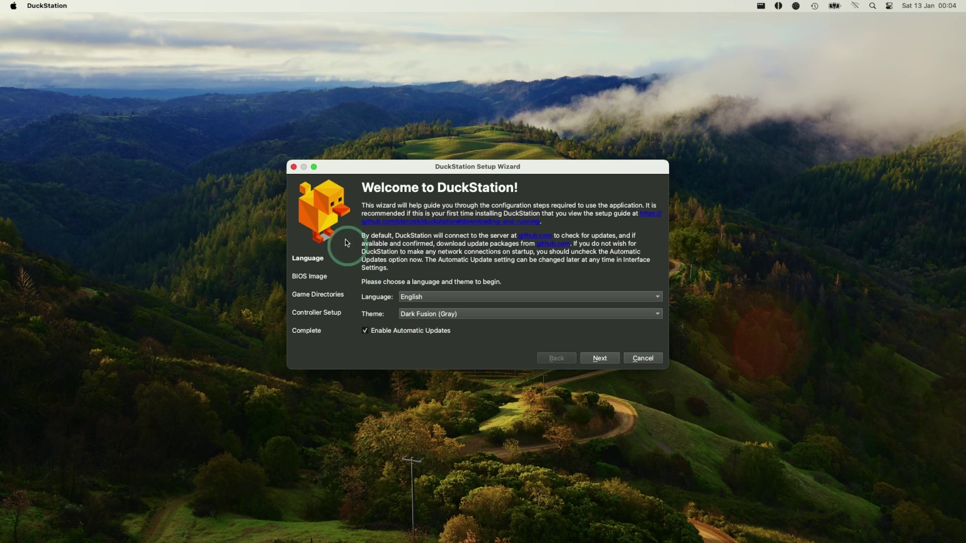
# Continue to the wizard's BIOS page and check scph5500.bin, scph5501.bin and scph5502.bin in the BIOS folder.
pyautogui.click(599, 359)
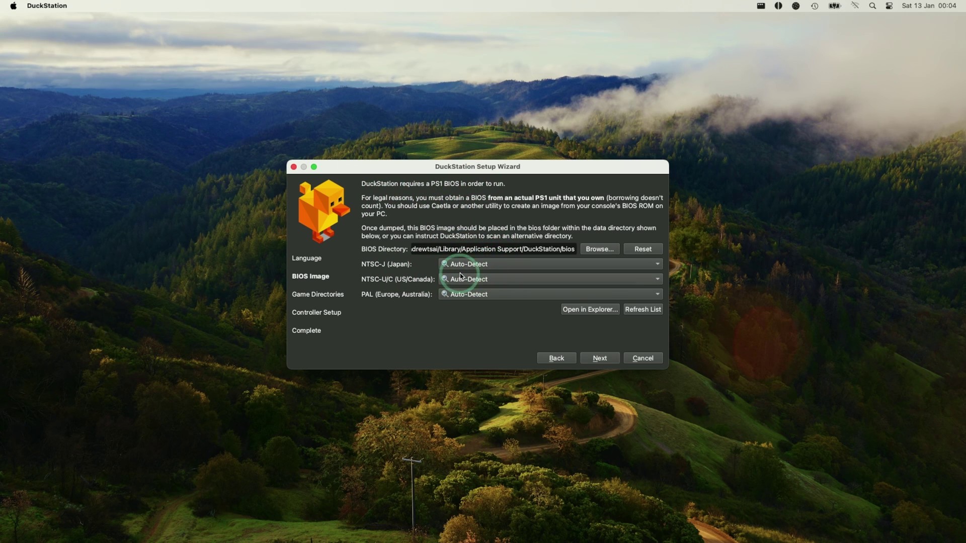
pyautogui.click(581, 310)
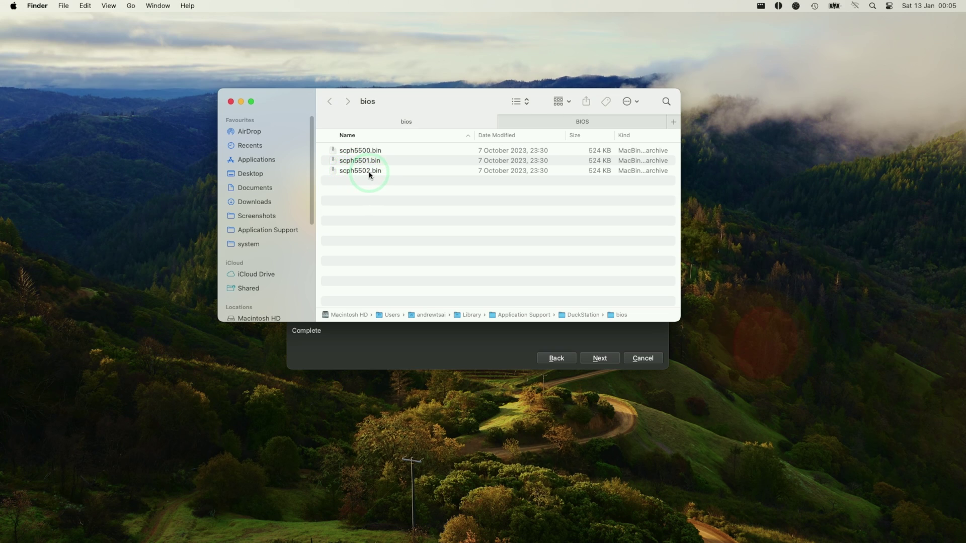
pyautogui.click(370, 171)
pyautogui.click(369, 161)
pyautogui.click(367, 151)
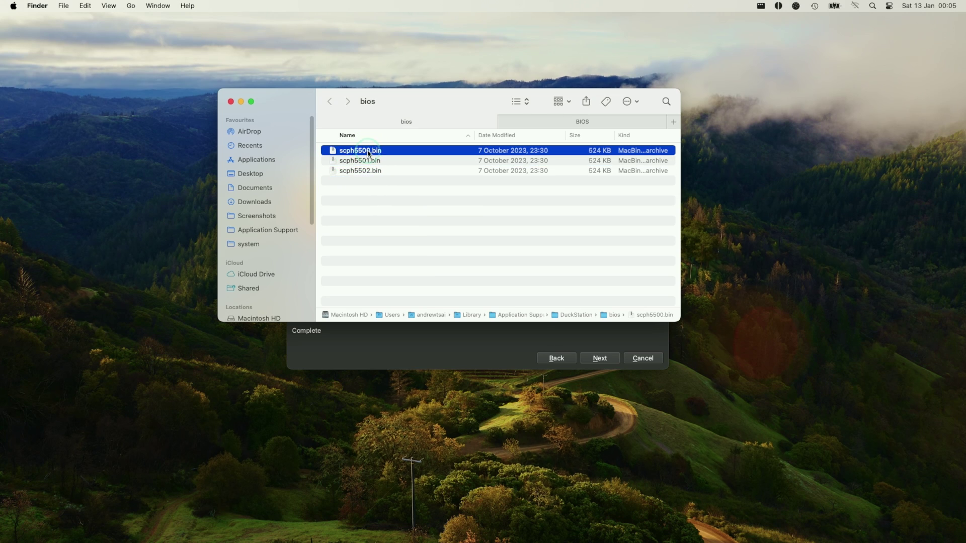
pyautogui.click(451, 327)
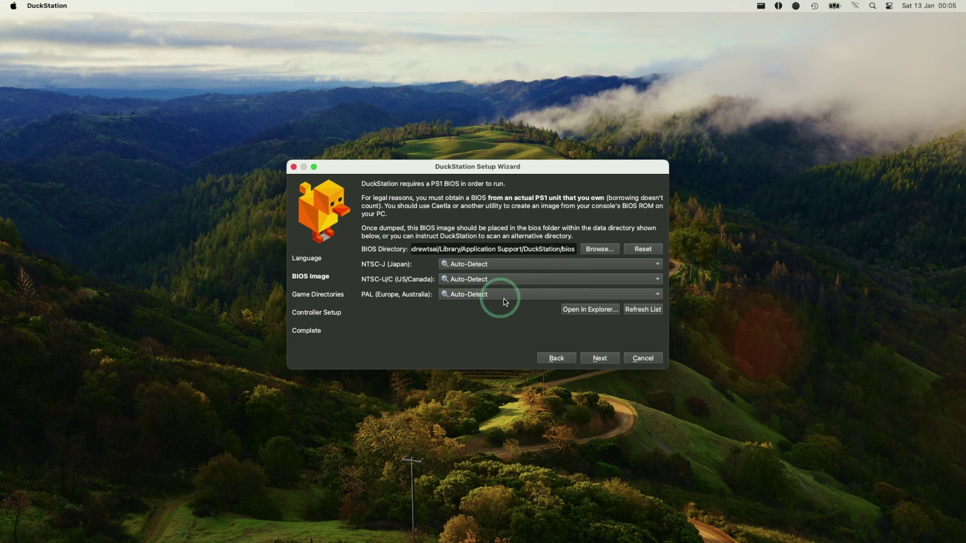
# Add the "--- TOP 100 PLAYSTATION1 GAMES" folder as a recursively scanned game directory and continue to the controller setup.
pyautogui.click(600, 359)
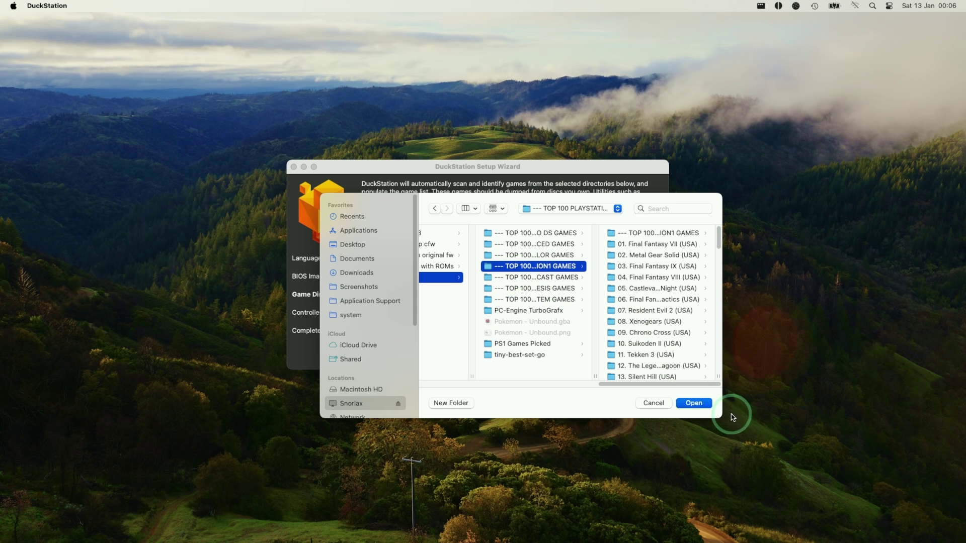
pyautogui.click(694, 403)
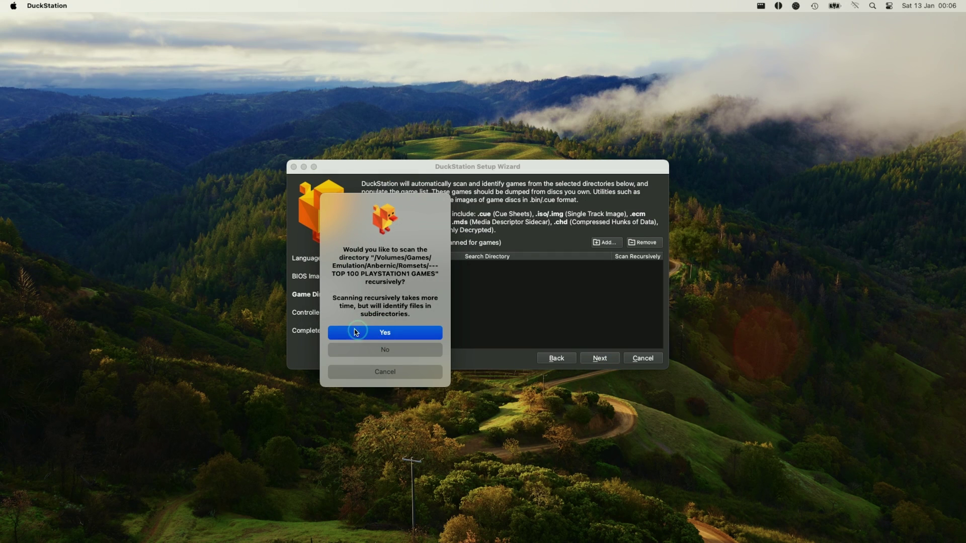
pyautogui.click(346, 333)
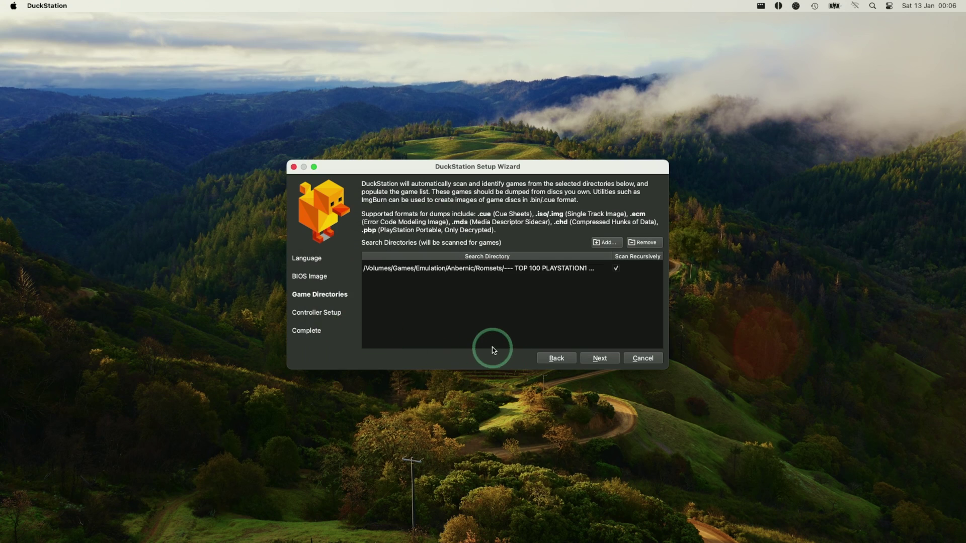
pyautogui.click(611, 362)
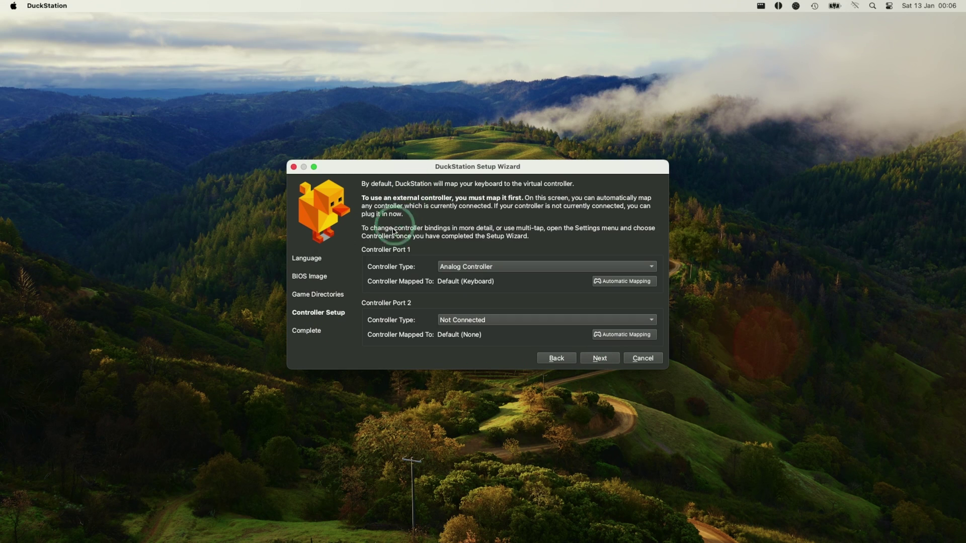
# Open System Settings and return to the controller page of the setup wizard.
pyautogui.click(13, 5)
pyautogui.click(35, 37)
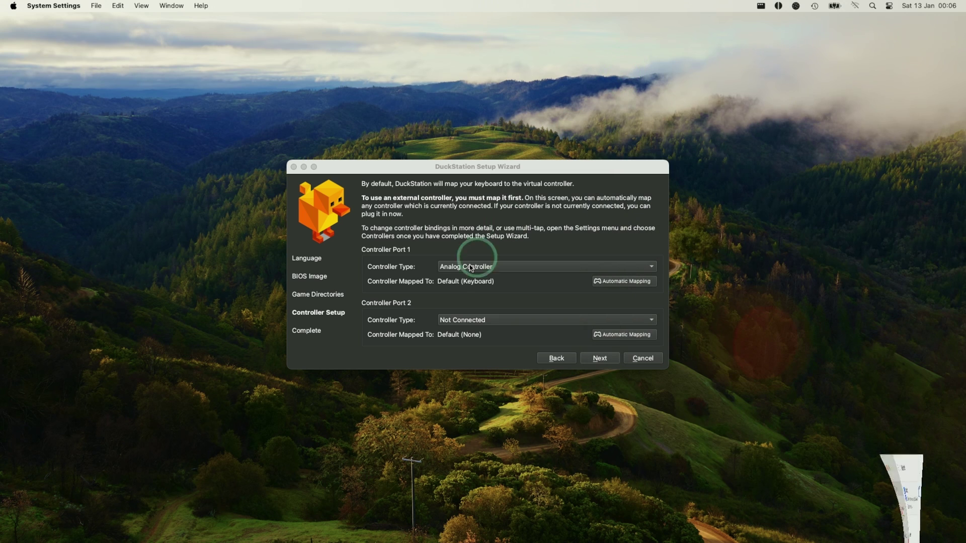
pyautogui.click(415, 279)
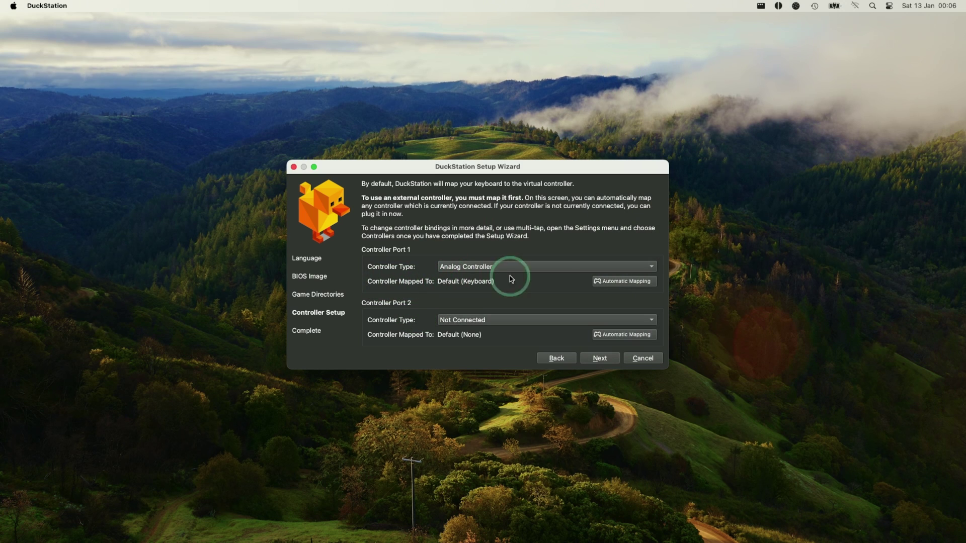
# Map Controller Port 1 automatically to SDL-0 (DualSense Wireless Controller) and finish the setup wizard.
pyautogui.click(639, 282)
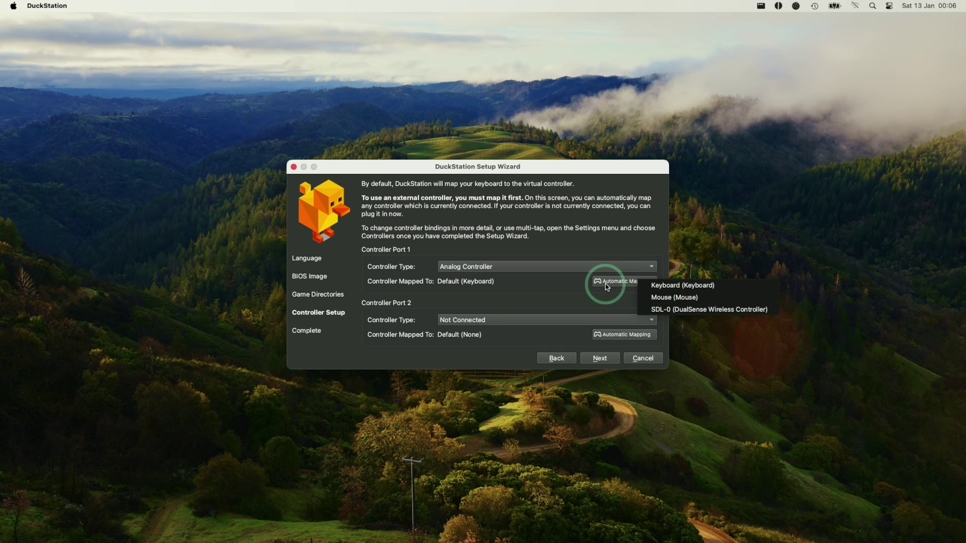
pyautogui.click(695, 311)
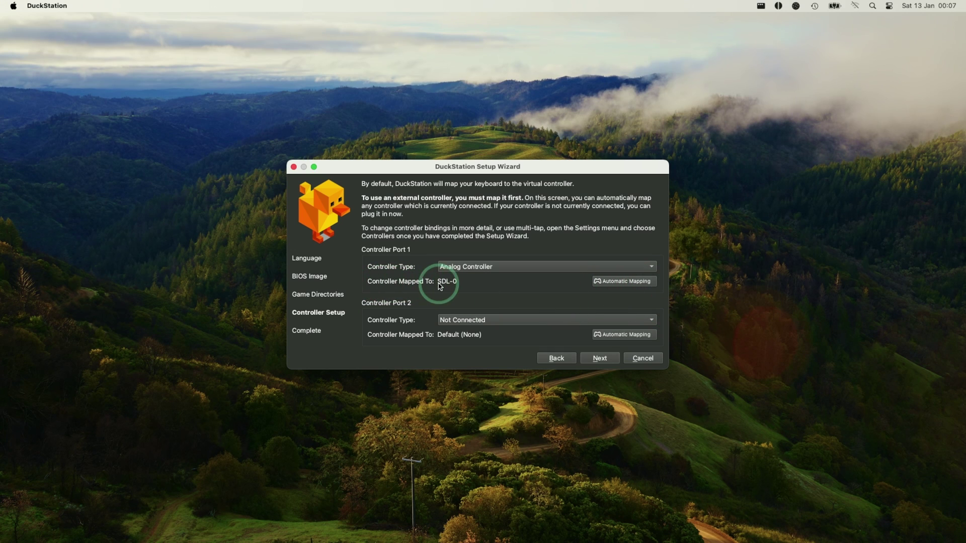
pyautogui.click(605, 361)
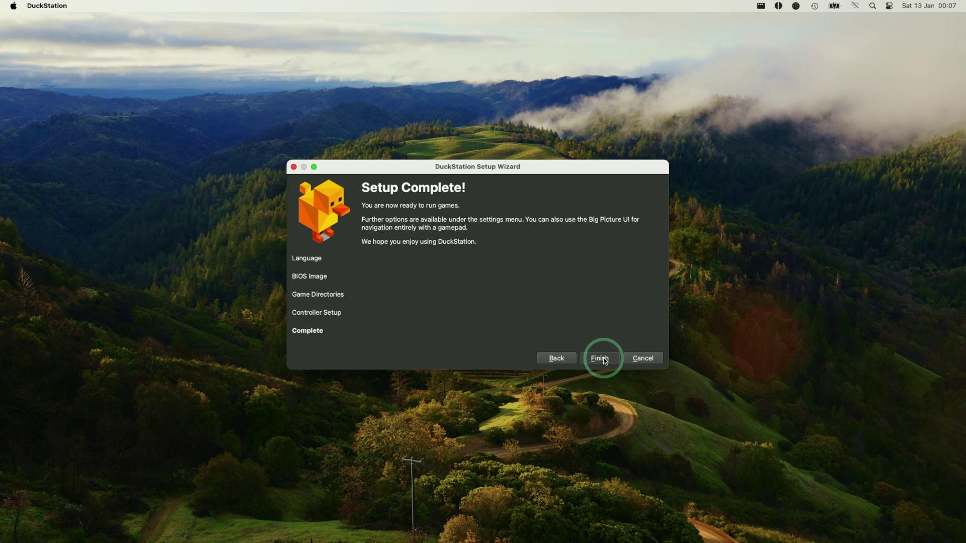
pyautogui.click(600, 358)
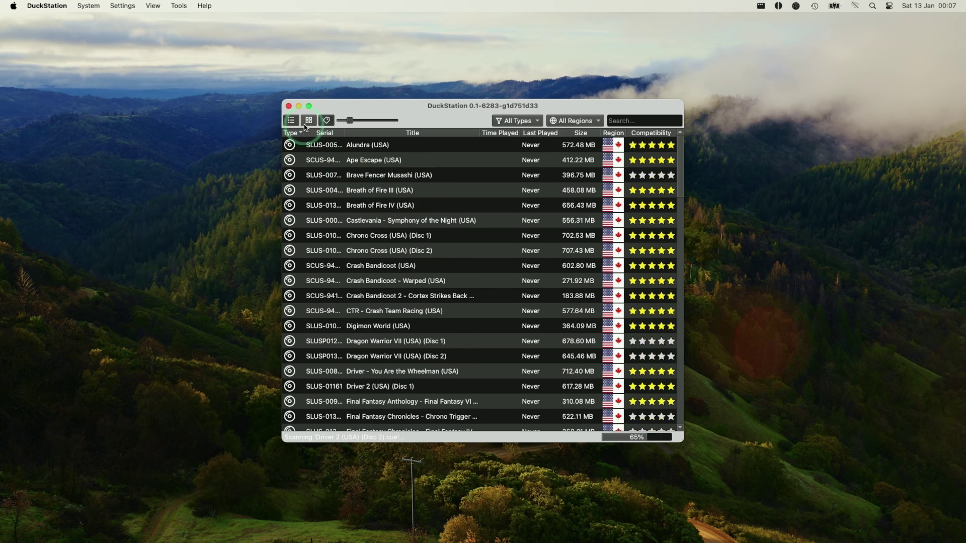
# Show the game list as a cover grid and reduce the cover size slightly.
pyautogui.click(308, 122)
pyautogui.click(644, 179)
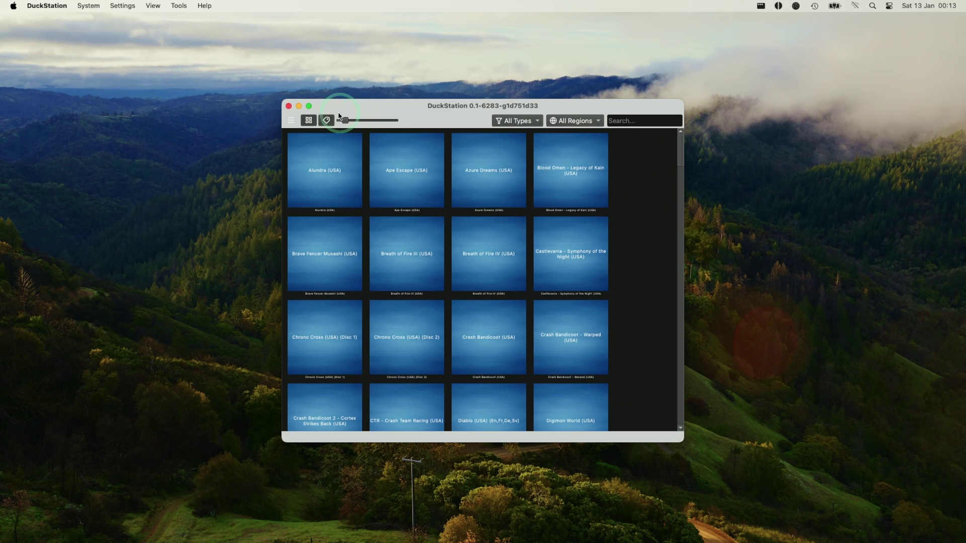
pyautogui.moveTo(344, 121); pyautogui.dragTo(342, 122)
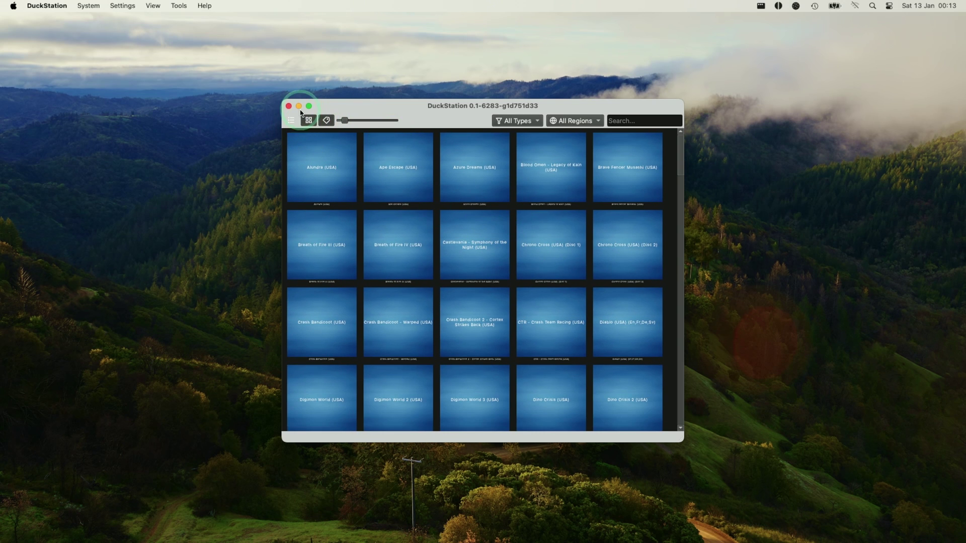
# Switch to Safari and copy the default covers URL from the README of the psx-covers repository on GitHub.
pyautogui.click(82, 537)
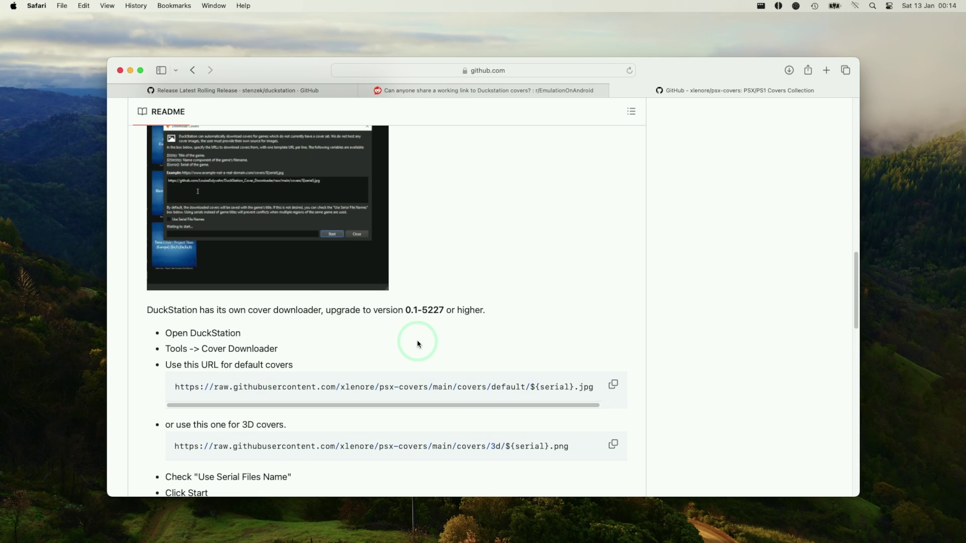
pyautogui.scroll(15, 417, 343)
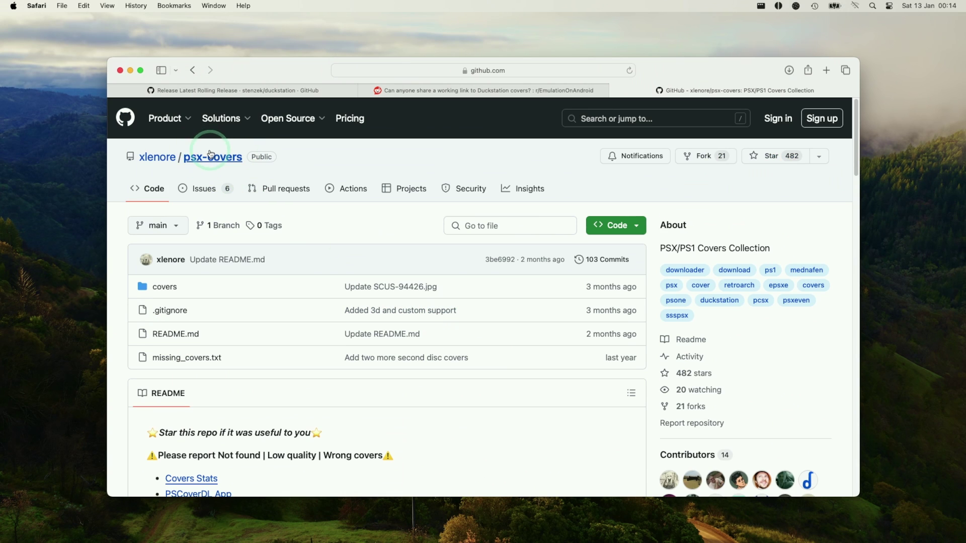
pyautogui.click(480, 69)
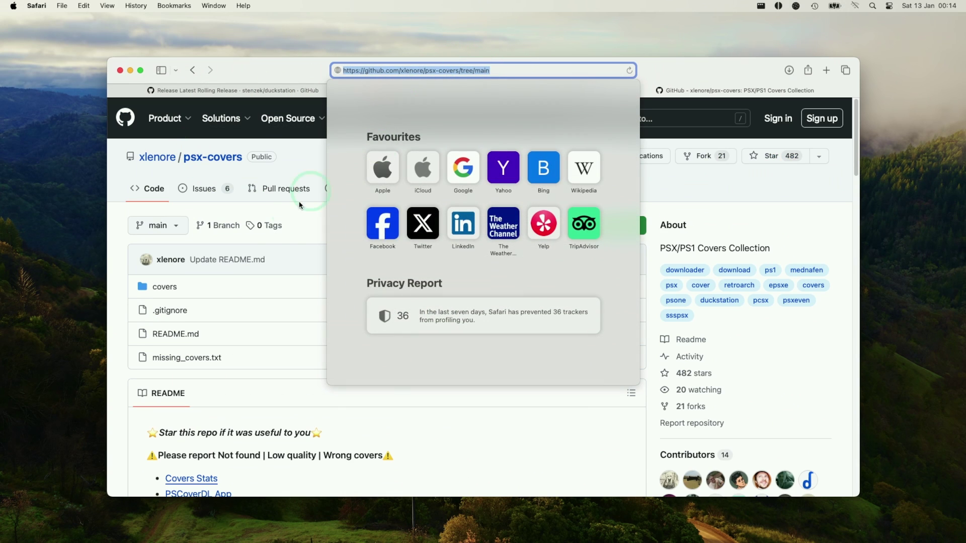
pyautogui.click(283, 263)
pyautogui.scroll(-20, 301, 282)
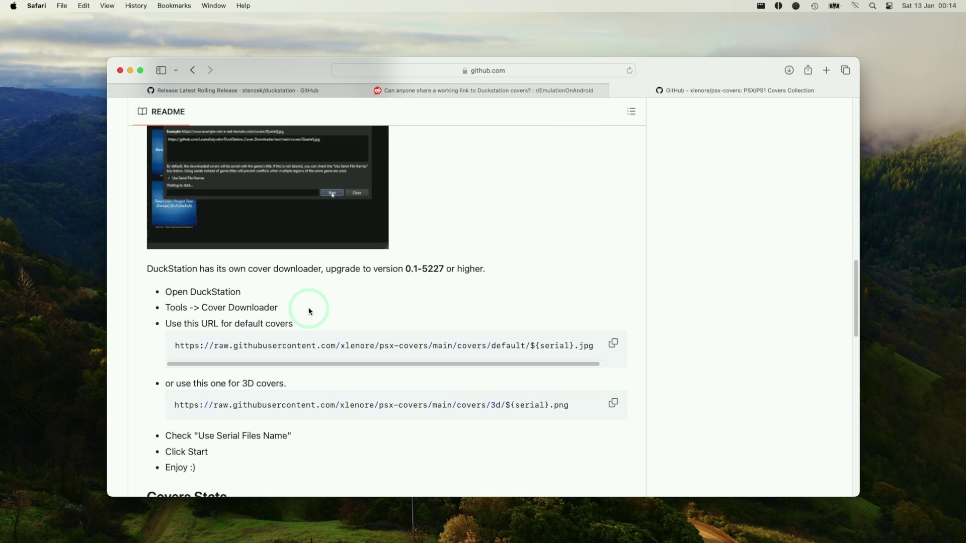
pyautogui.moveTo(176, 347); pyautogui.dragTo(542, 345)
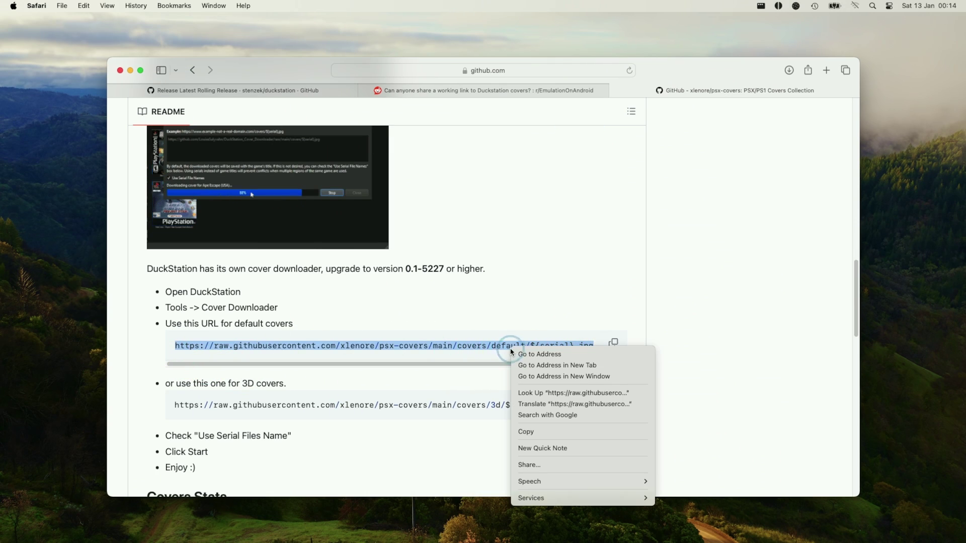
pyautogui.click(528, 432)
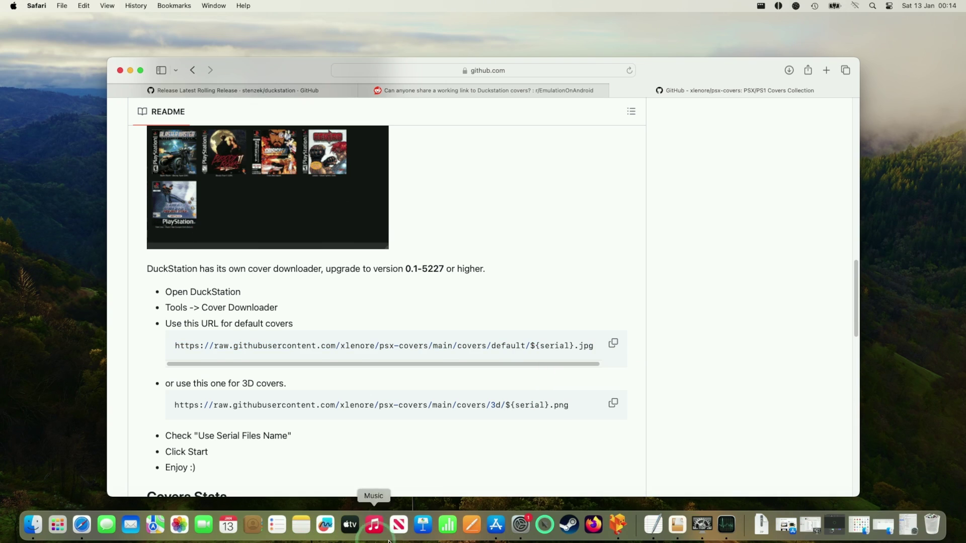
# Switch to DuckStation, hide the other apps, and download the game covers using the copied default covers URL.
pyautogui.click(618, 525)
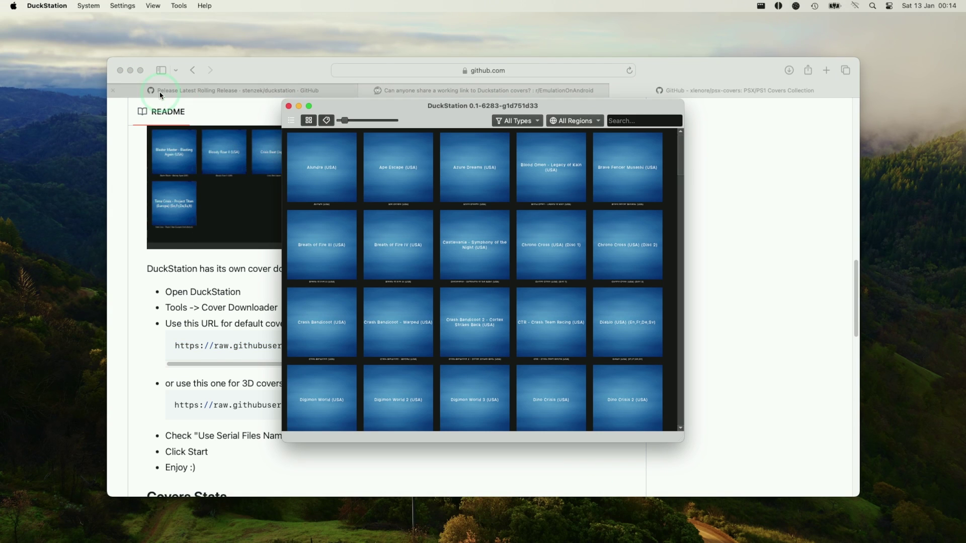
pyautogui.press('alt+super+h')
pyautogui.click(179, 6)
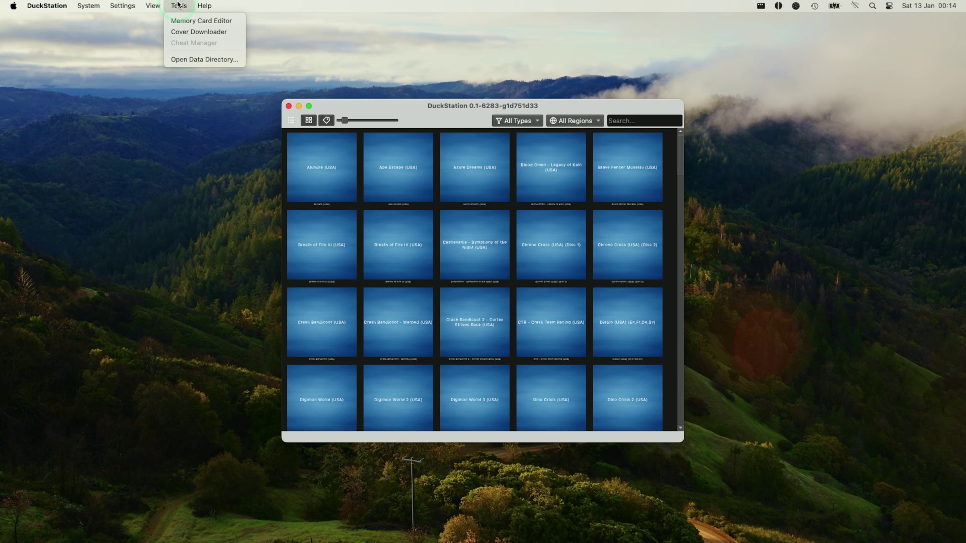
pyautogui.click(187, 32)
pyautogui.rightClick(326, 263)
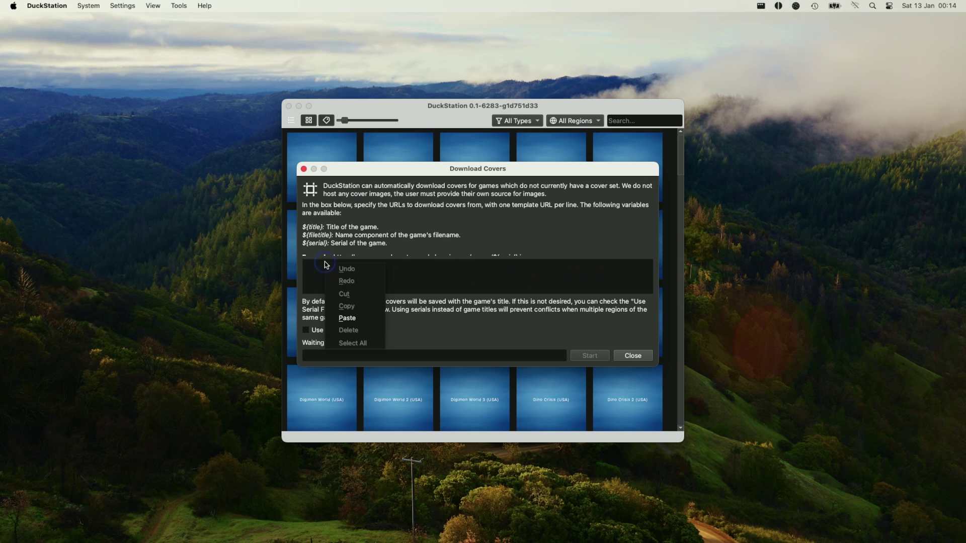
pyautogui.click(347, 318)
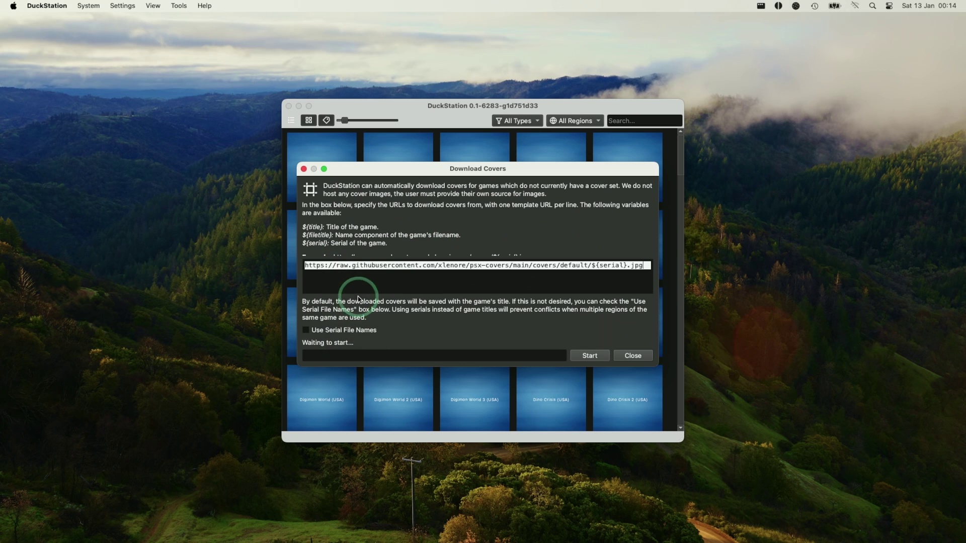
pyautogui.click(589, 358)
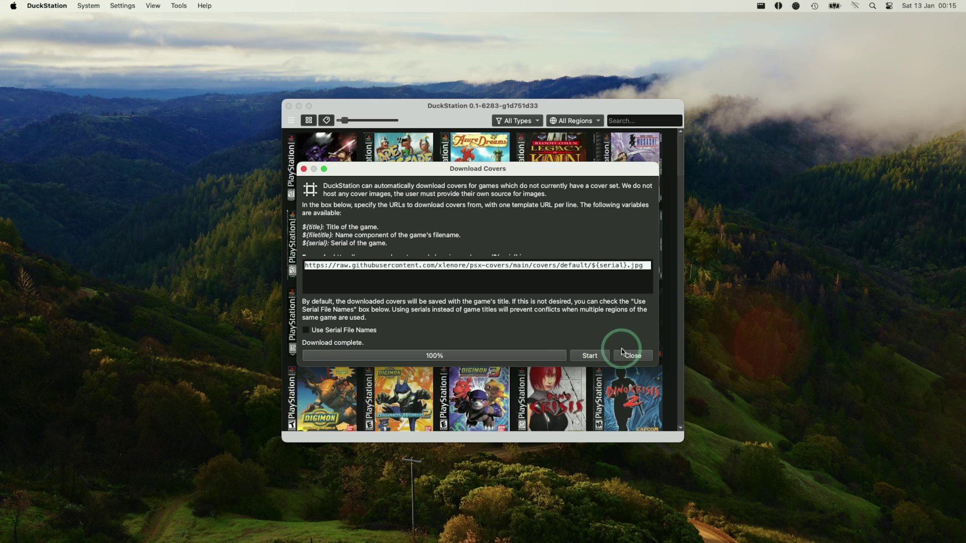
pyautogui.click(633, 356)
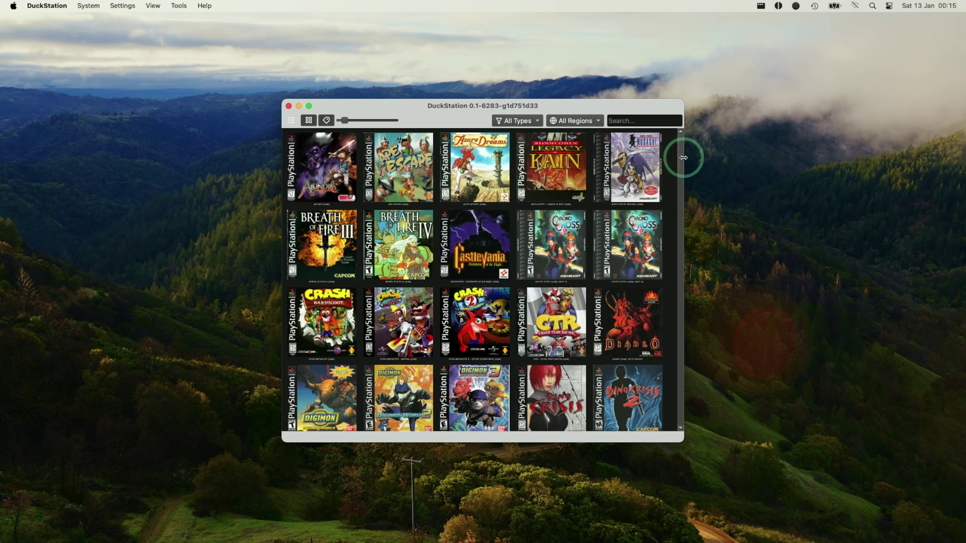
# Enlarge the DuckStation window and increase the cover size in the game grid.
pyautogui.moveTo(681, 160); pyautogui.dragTo(683, 256)
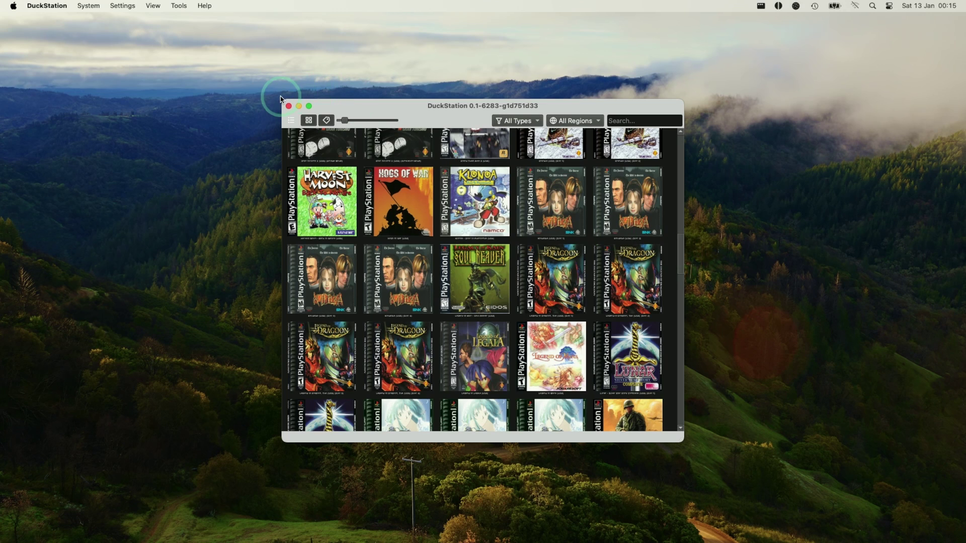
pyautogui.moveTo(282, 98); pyautogui.dragTo(61, 26)
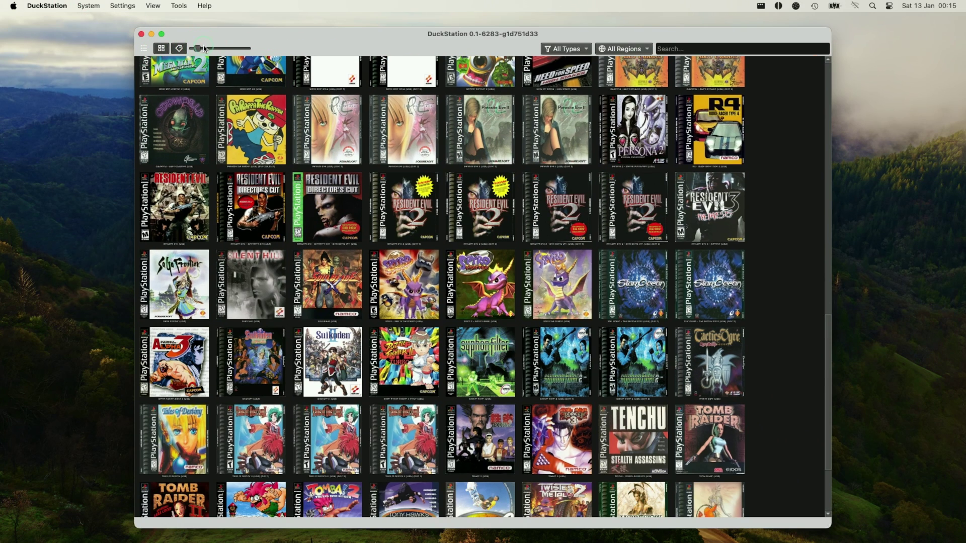
# Set the Internal Resolution Scale to 5x (for 1080p) in the Enhancements settings.
pyautogui.click(122, 5)
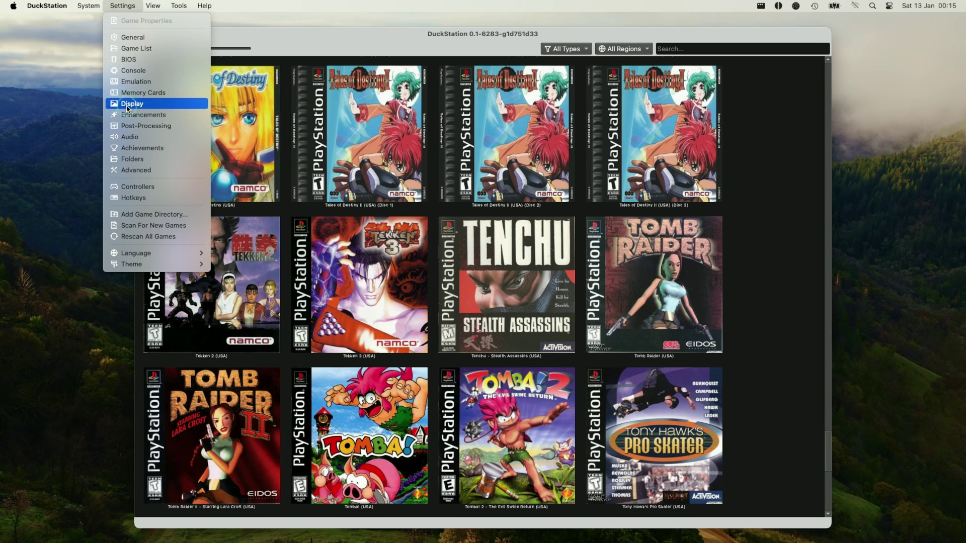
pyautogui.click(129, 104)
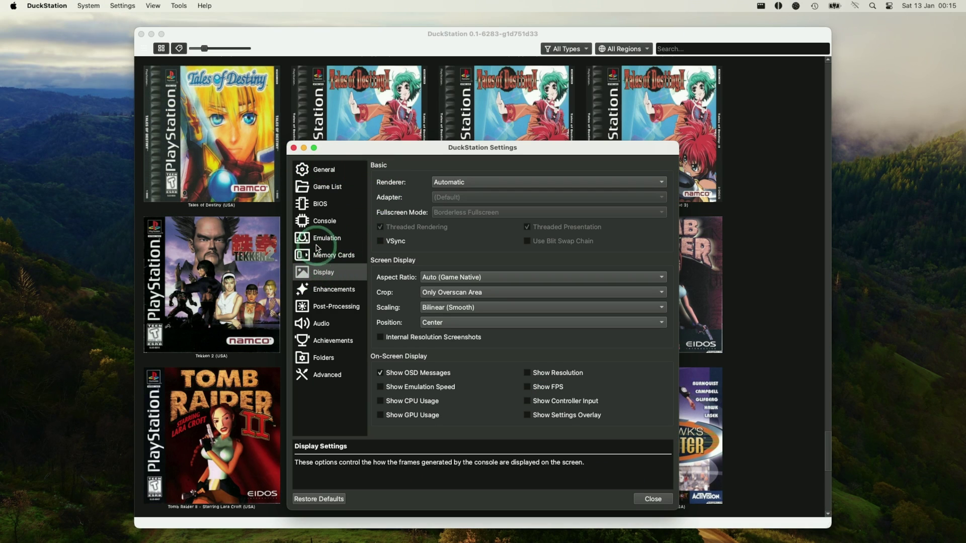
pyautogui.click(322, 280)
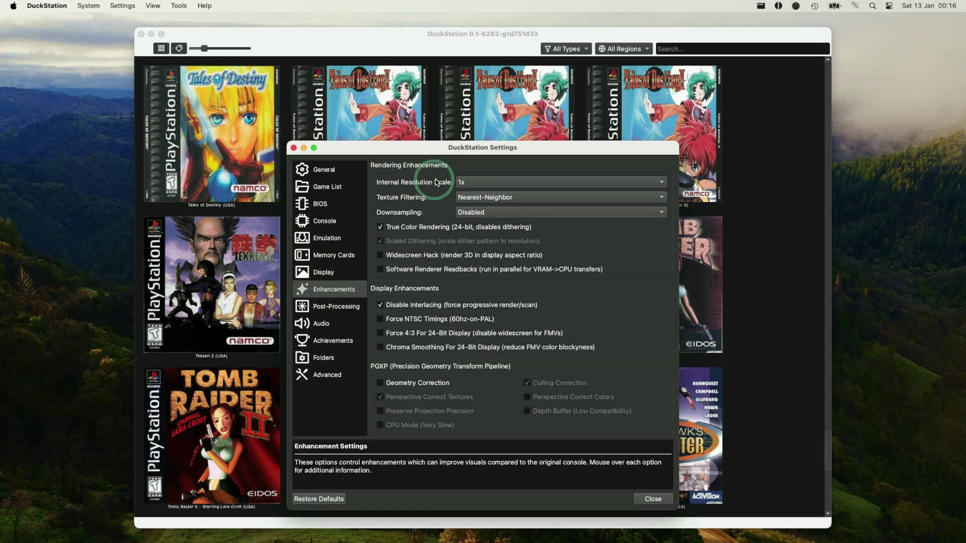
pyautogui.click(467, 182)
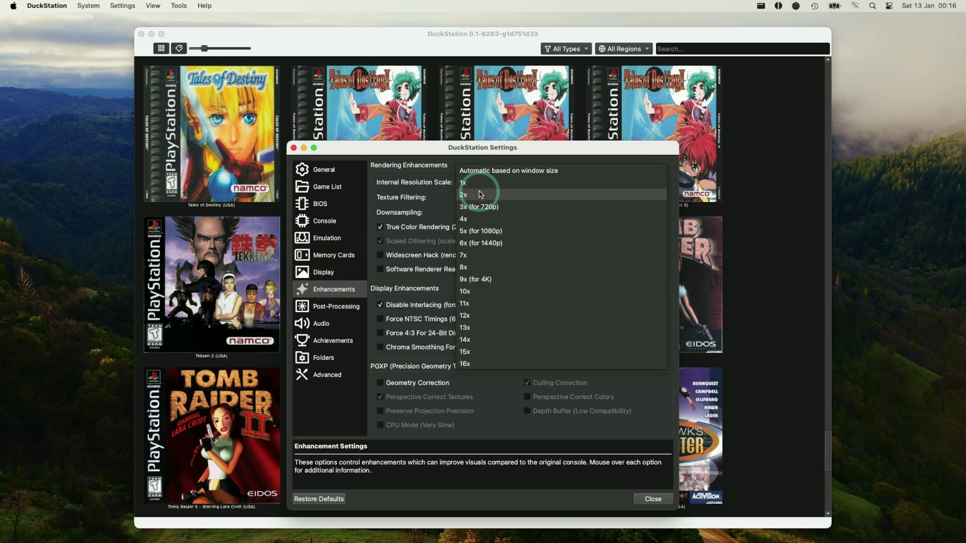
pyautogui.click(474, 236)
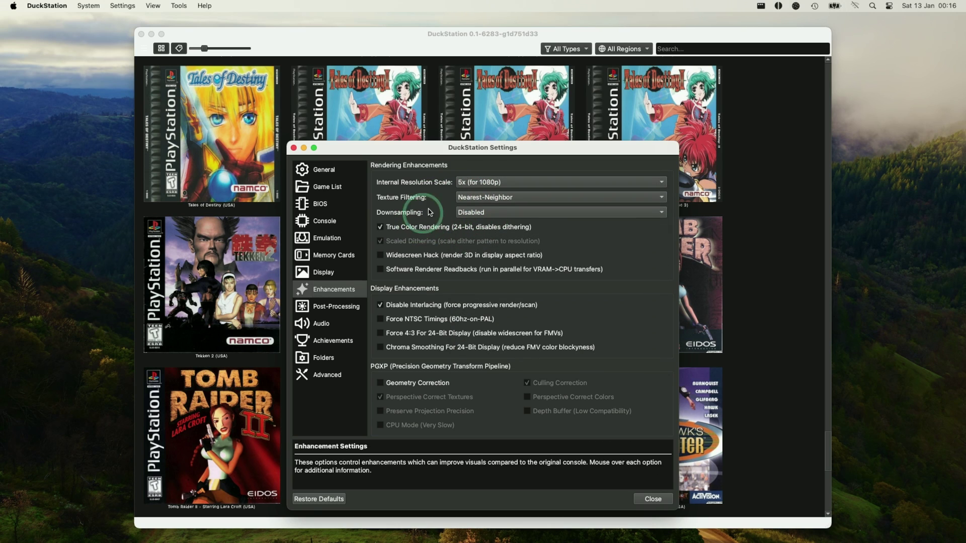
# Enable Widescreen Hack and set the display's aspect ratio to 16:9.
pyautogui.moveTo(529, 185)
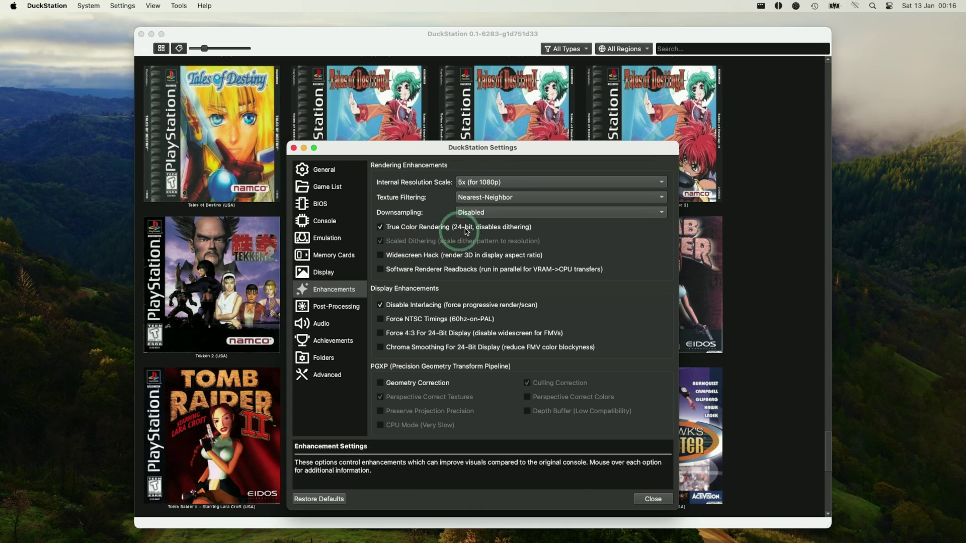
pyautogui.moveTo(403, 258)
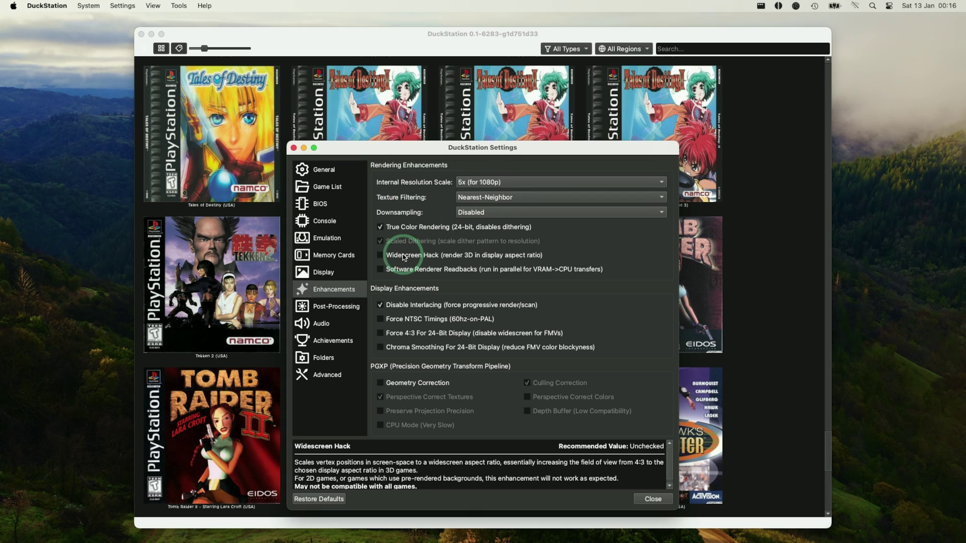
pyautogui.click(325, 276)
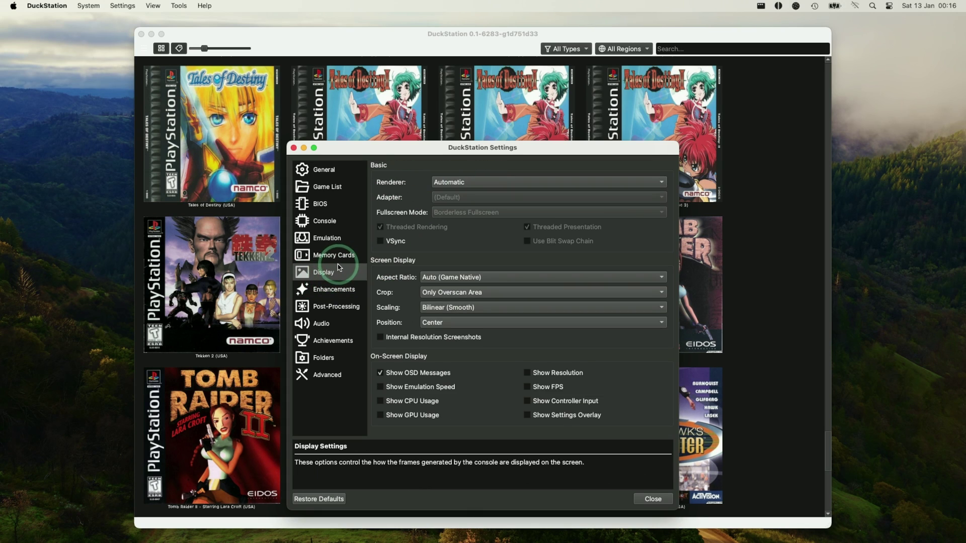
pyautogui.click(441, 278)
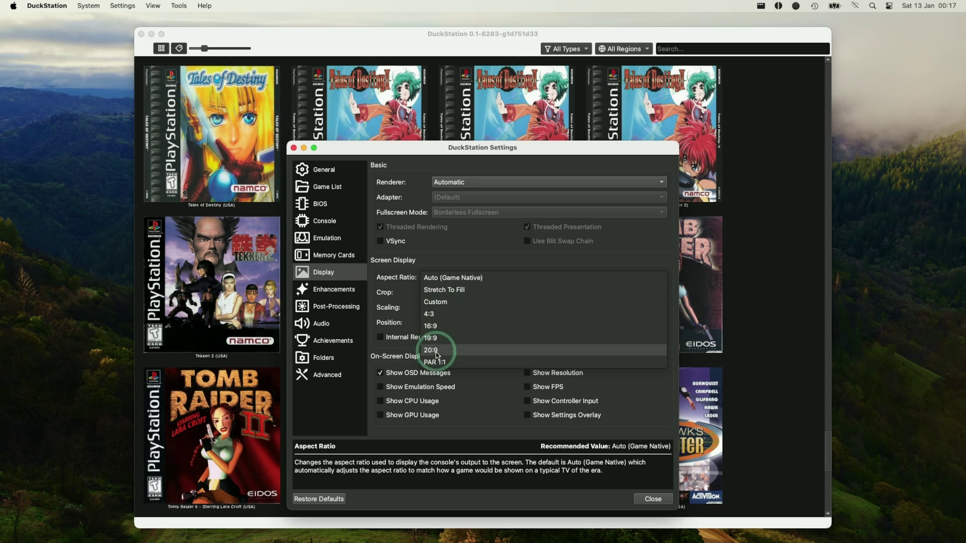
pyautogui.click(438, 326)
pyautogui.click(332, 290)
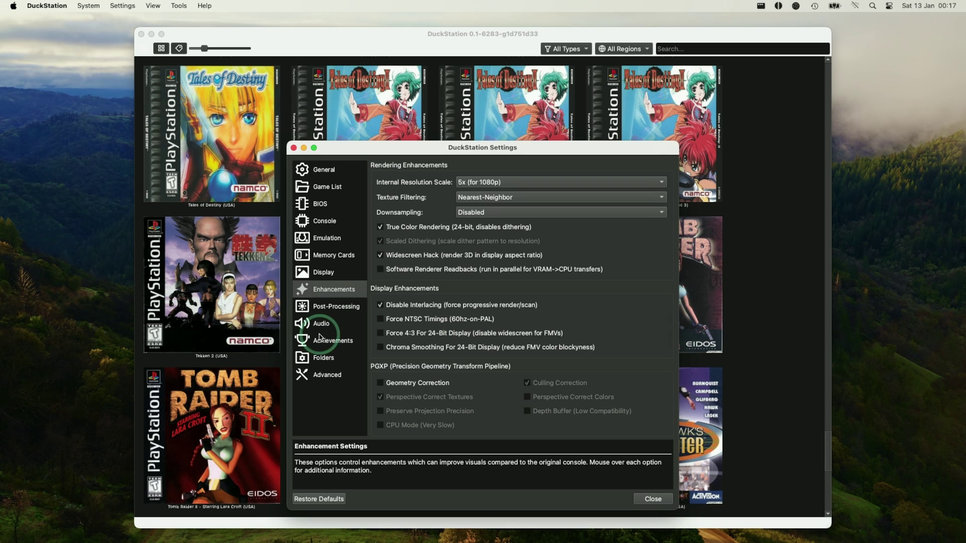
# Enable Achievements, then open the RetroAchievements login and cancel it without signing in.
pyautogui.click(321, 348)
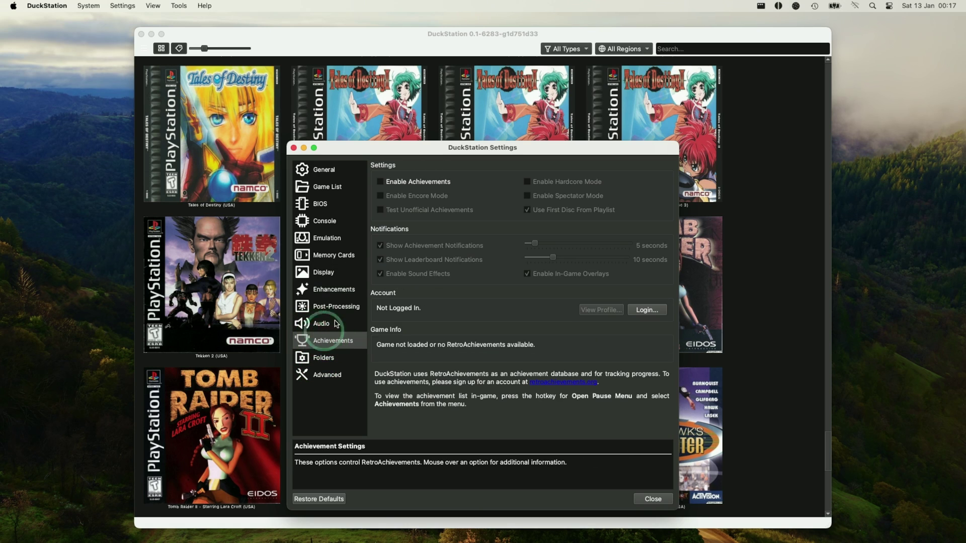
pyautogui.click(395, 182)
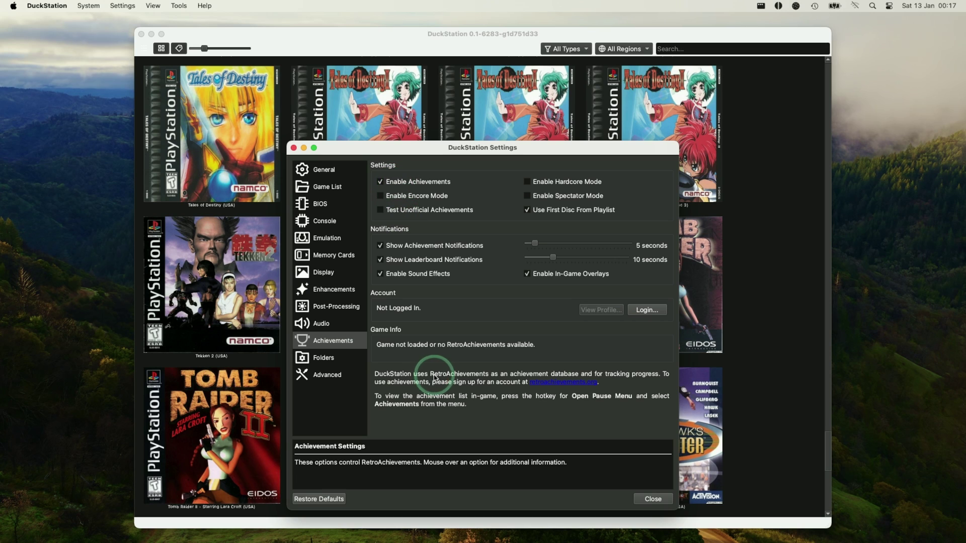
pyautogui.click(641, 311)
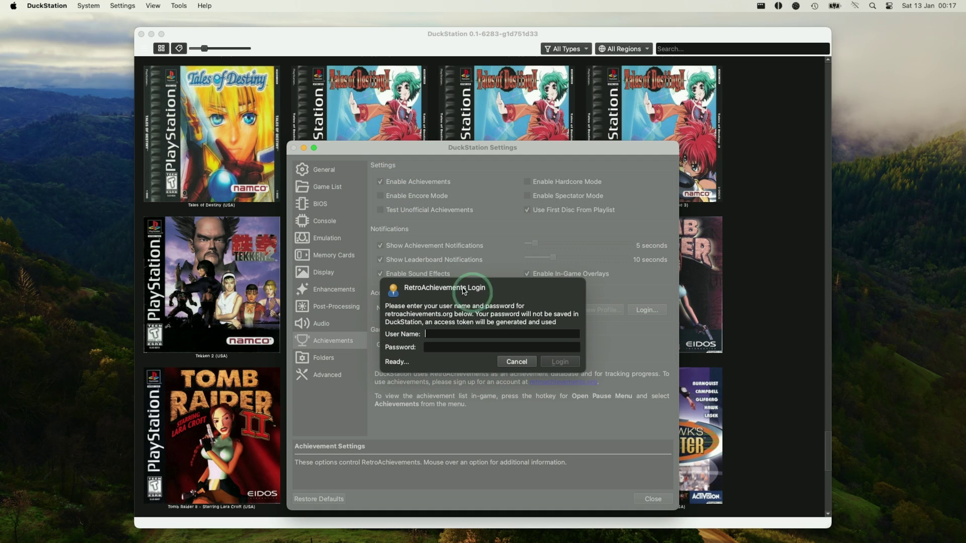
pyautogui.click(518, 362)
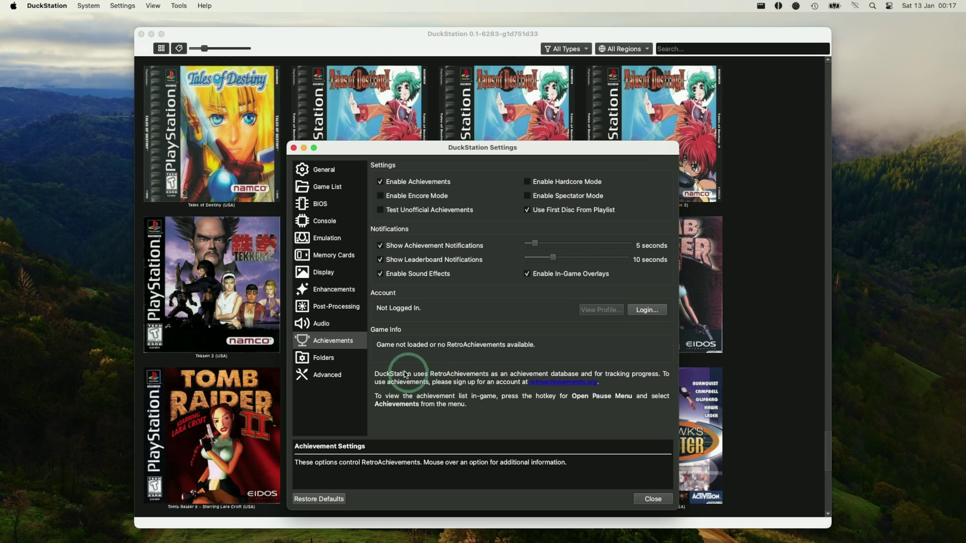
# Enable PGXP Geometry Correction in the Enhancements settings and close the settings window.
pyautogui.click(319, 290)
pyautogui.moveTo(400, 385)
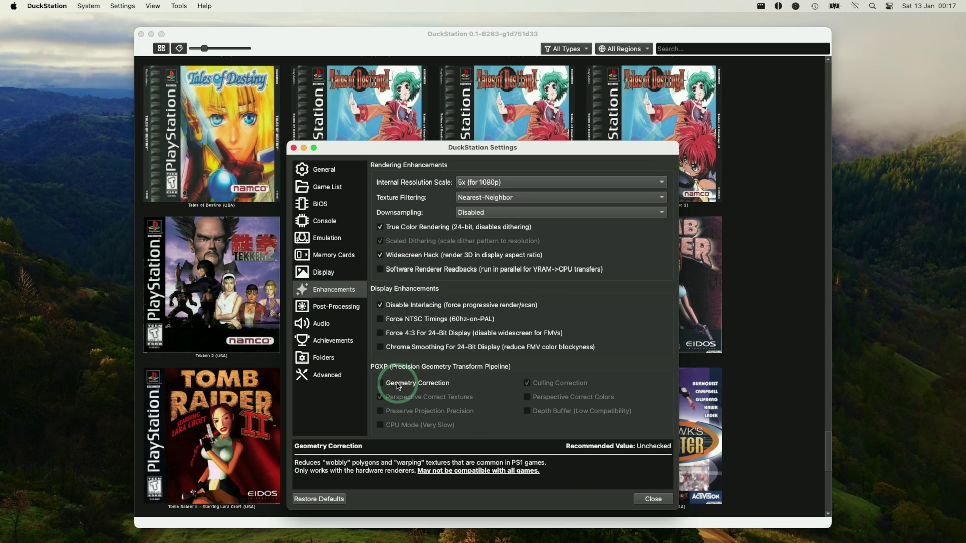
pyautogui.click(396, 386)
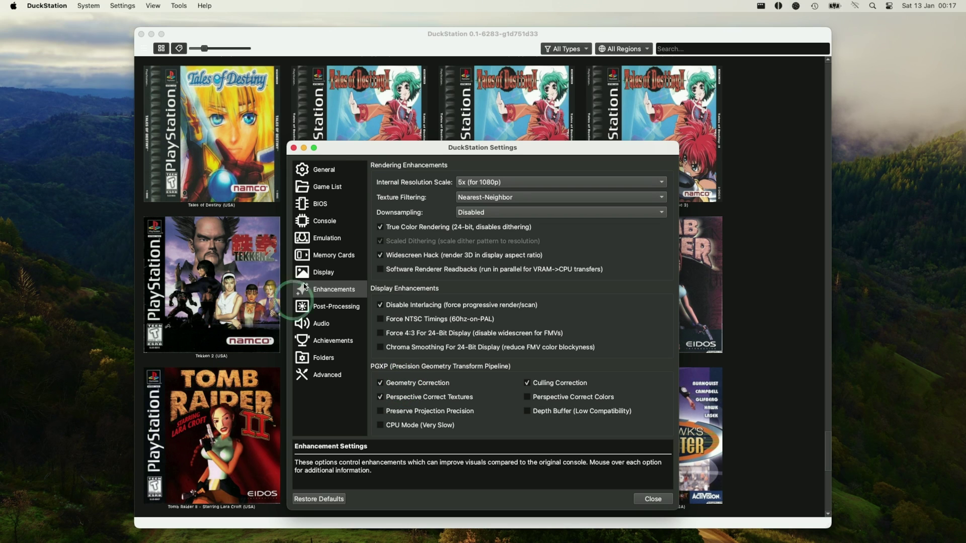
pyautogui.moveTo(355, 146); pyautogui.dragTo(514, 124)
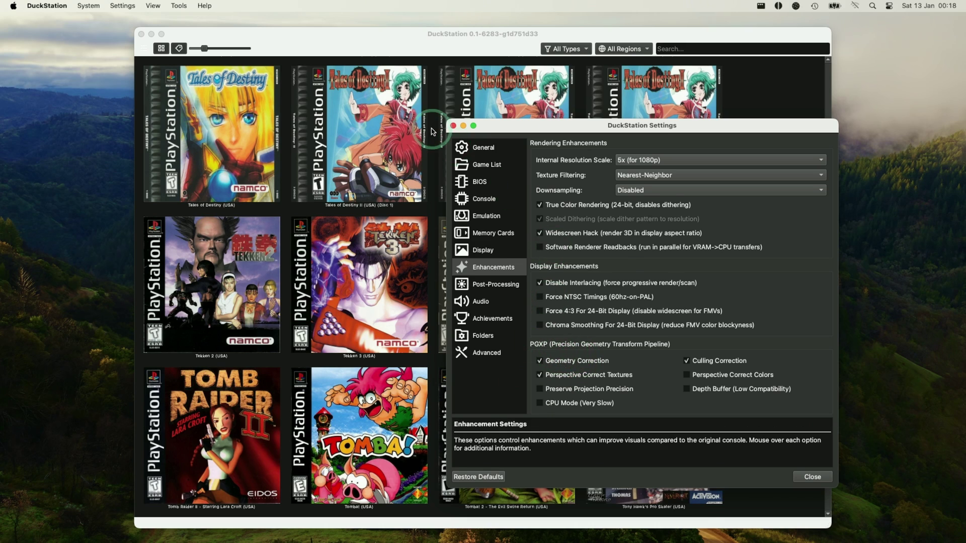
pyautogui.click(453, 125)
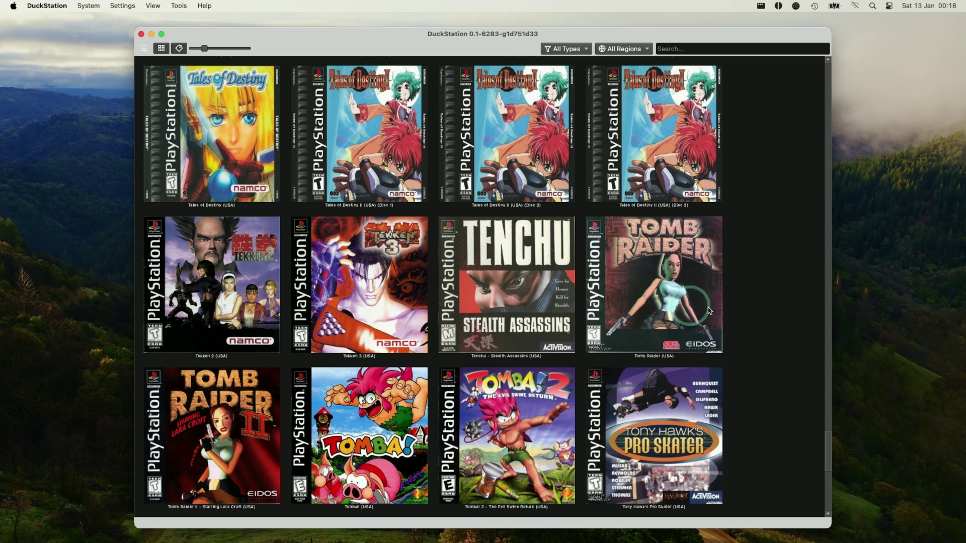
# Launch Tomb Raider (USA) from the game grid.
pyautogui.click(683, 301)
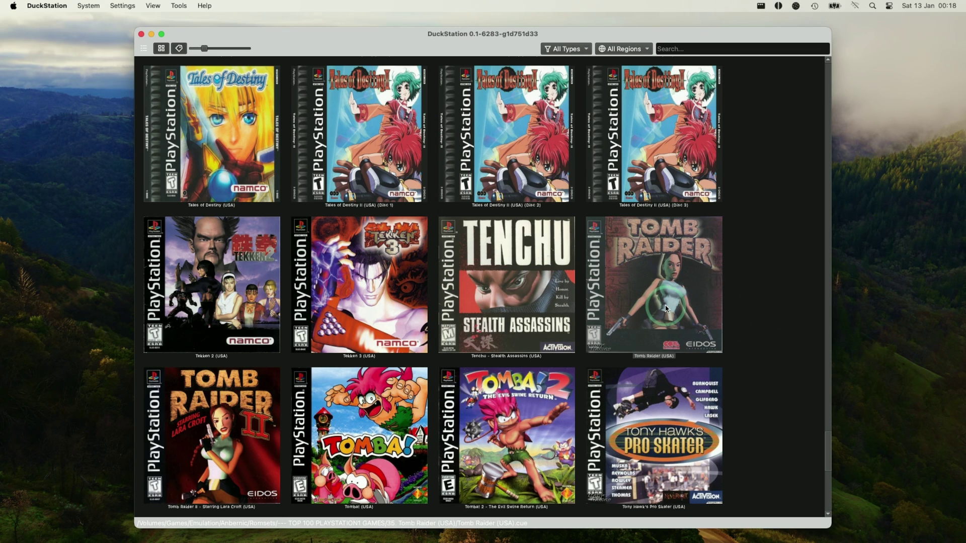
pyautogui.doubleClick(666, 309)
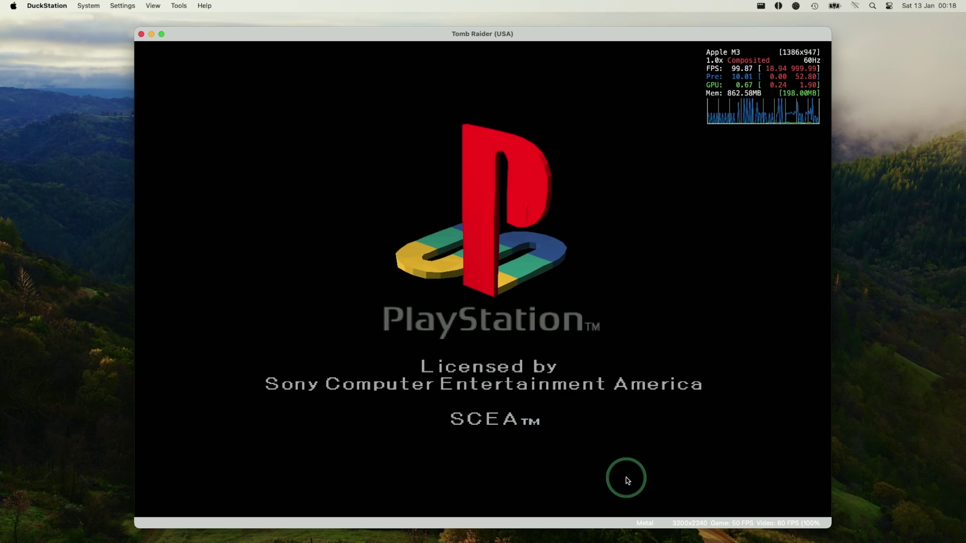
pyautogui.moveTo(707, 527)
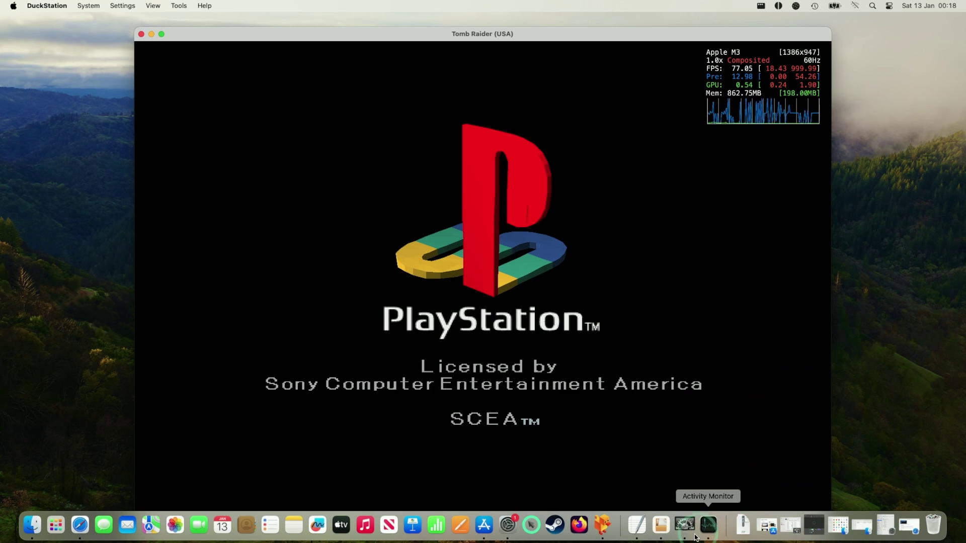
pyautogui.click(802, 523)
pyautogui.click(161, 66)
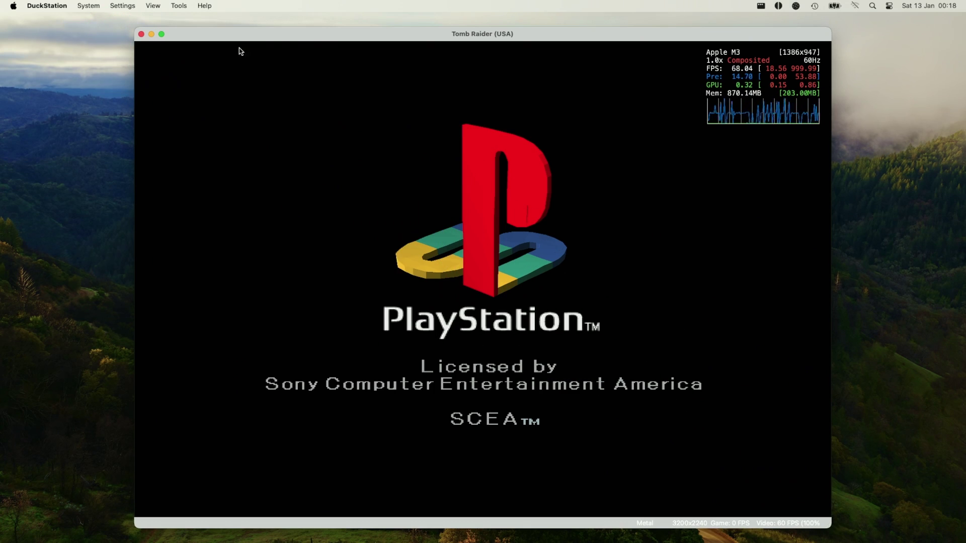